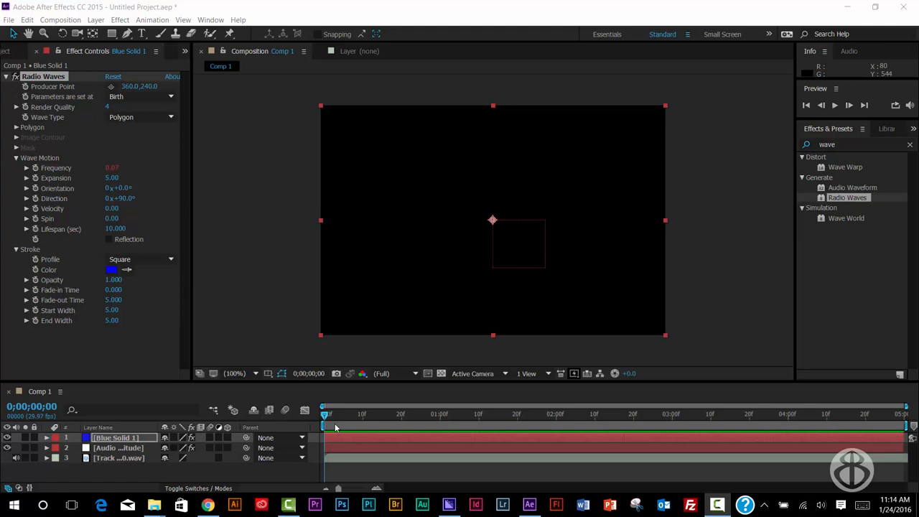
Step: Play back the existing radio waves animation in Comp 1 from near the start of the timeline, then stop the preview
click(336, 427)
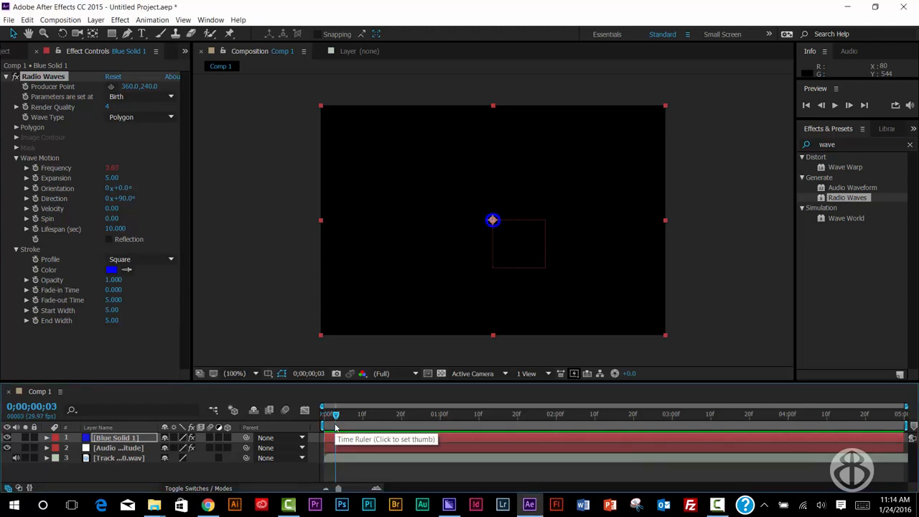
key(space)
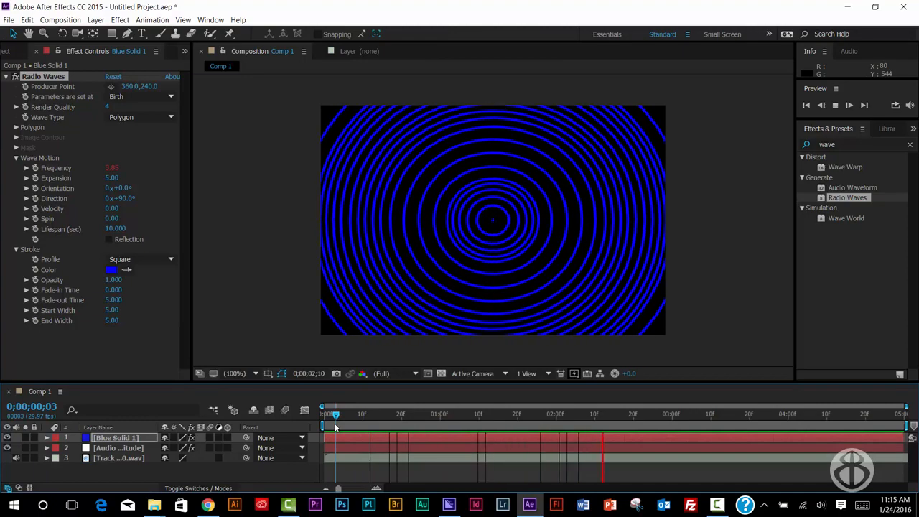
key(space)
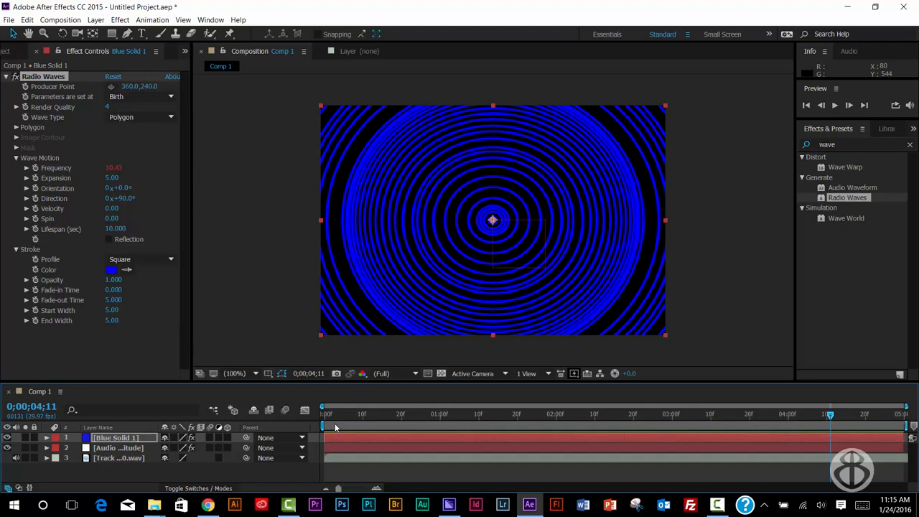
Step: Start a new, empty project and discard the unsaved changes to the current one
click(9, 19)
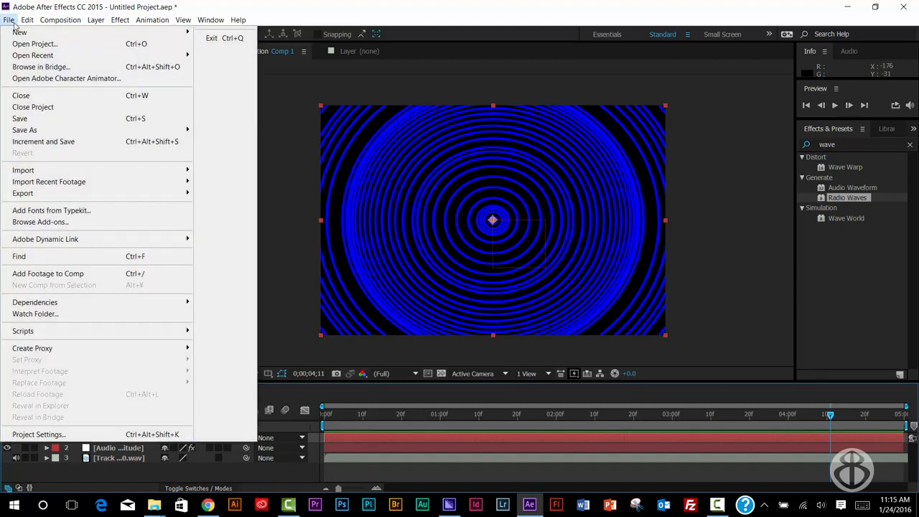
mouse_move(22, 33)
click(224, 32)
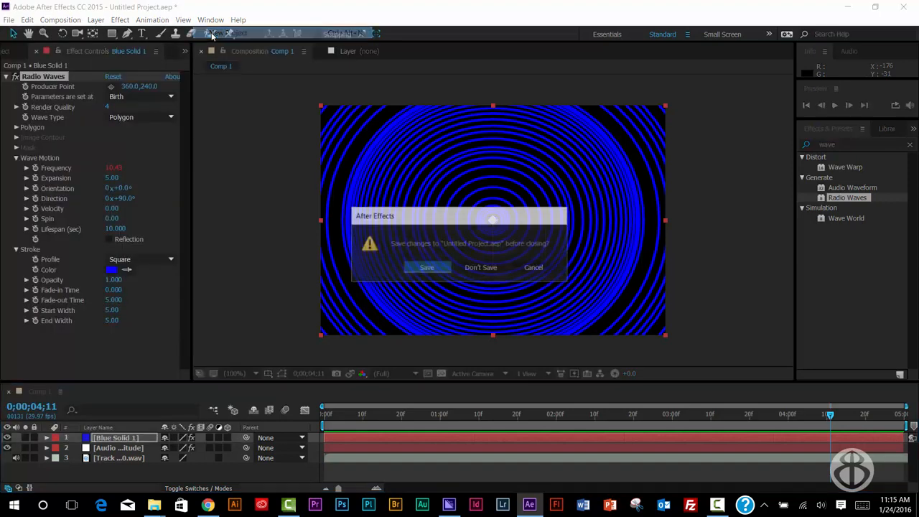
click(492, 266)
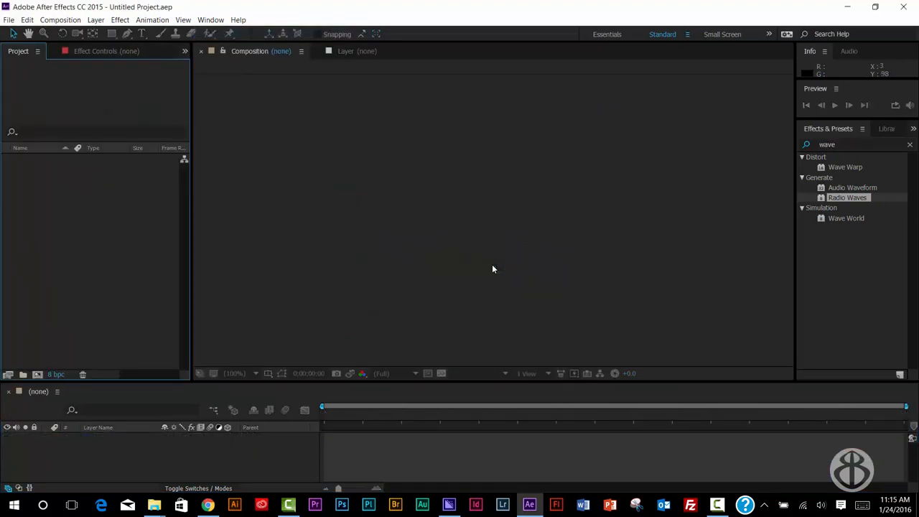
Step: Begin a new composition and set its duration to 0;00;05;00
click(71, 20)
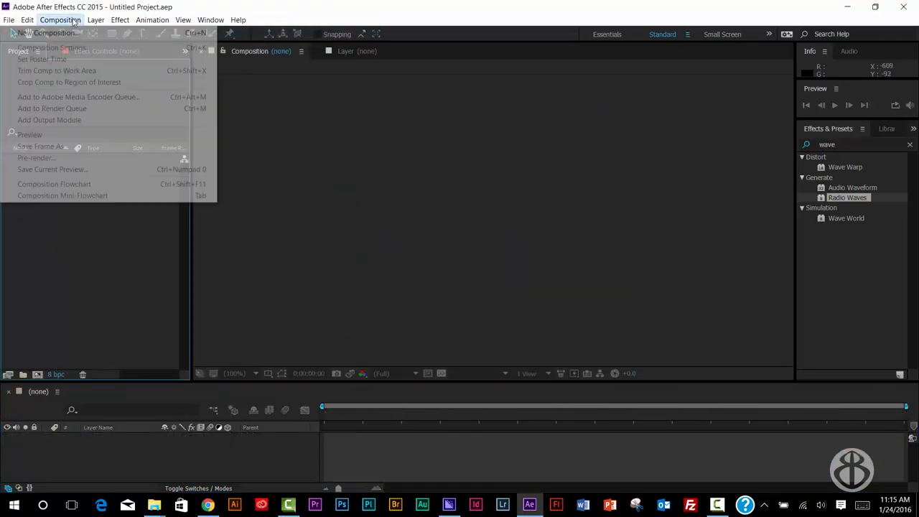
click(47, 32)
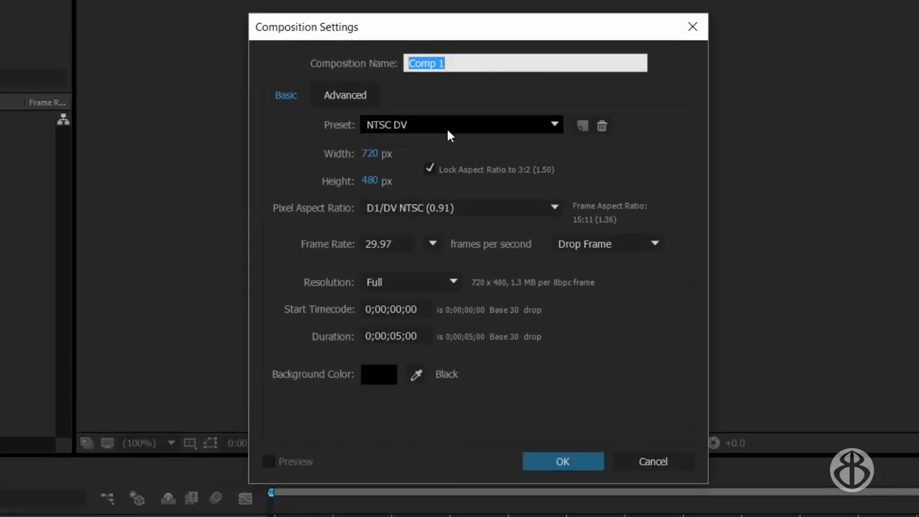
click(421, 335)
text(500)
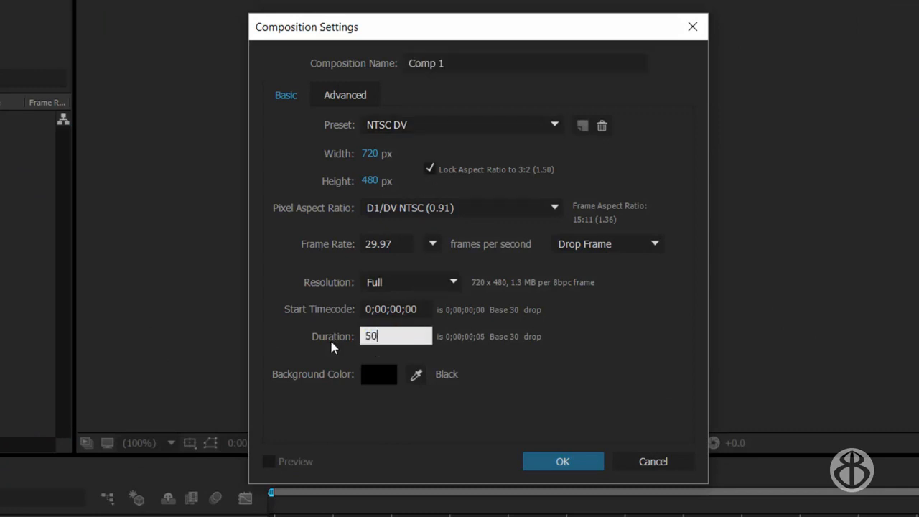
click(632, 336)
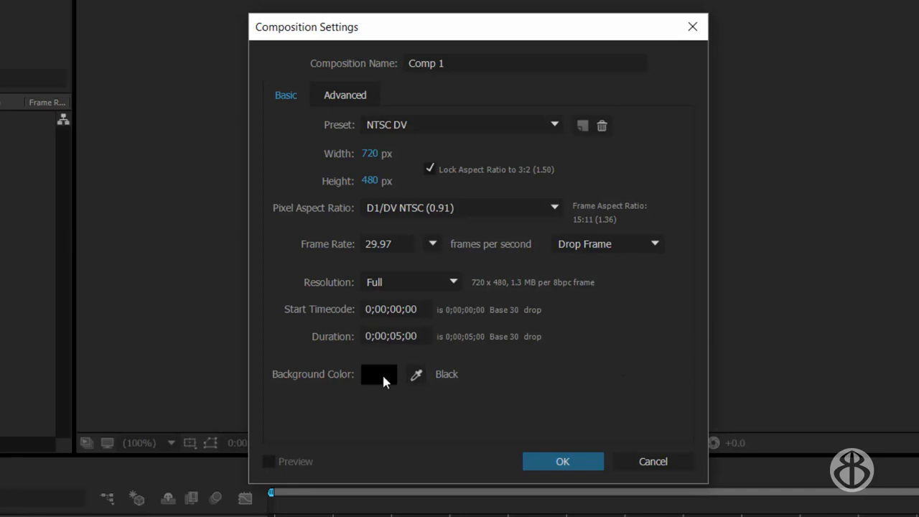
Step: Name the composition "audio waves" and create it
click(457, 63)
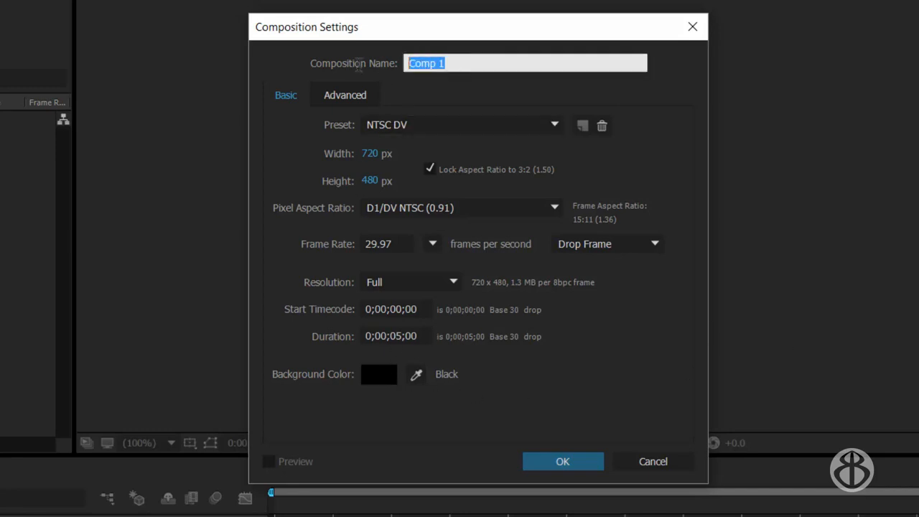
text(aduo)
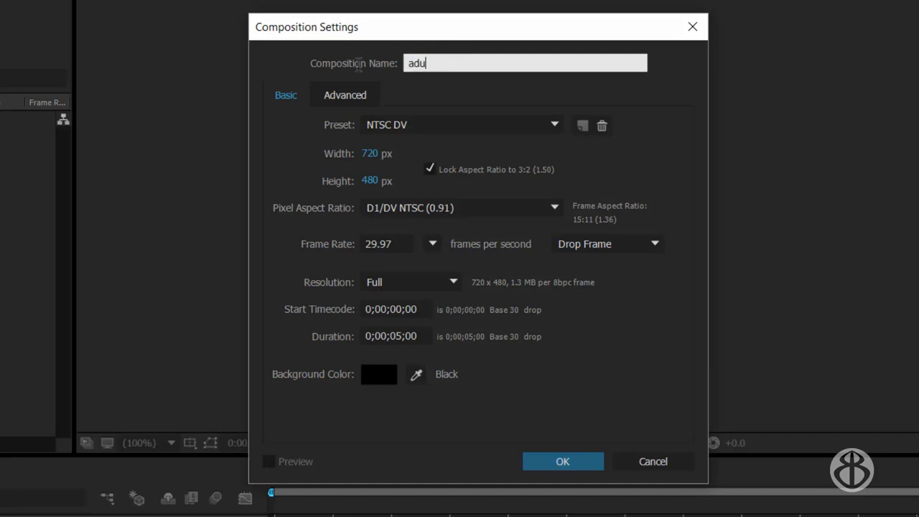
key(BackSpace)
key(BackSpace)
key(BackSpace)
text(udio waves)
click(570, 464)
click(571, 460)
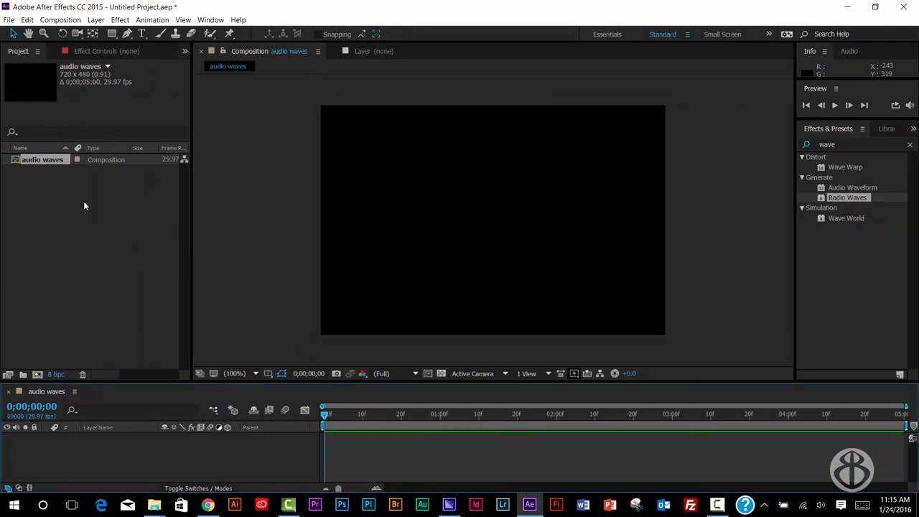
Step: Import Track 4_010.wav and add it as a layer in the audio waves composition
key(ctrl+i)
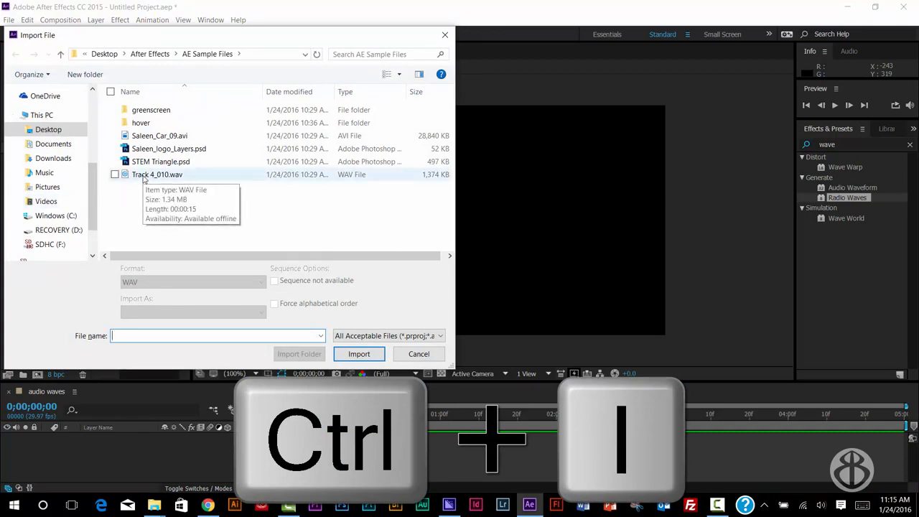
click(143, 179)
double_click(142, 176)
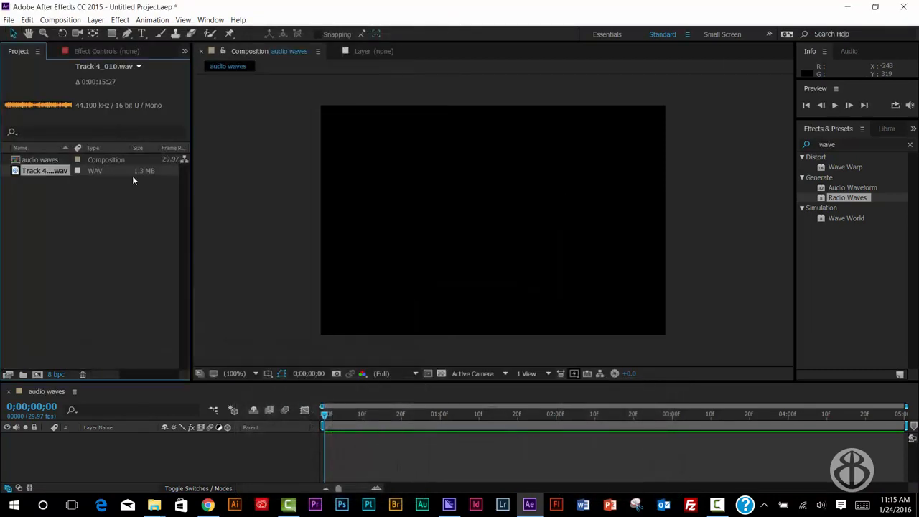
drag(31, 181, 79, 453)
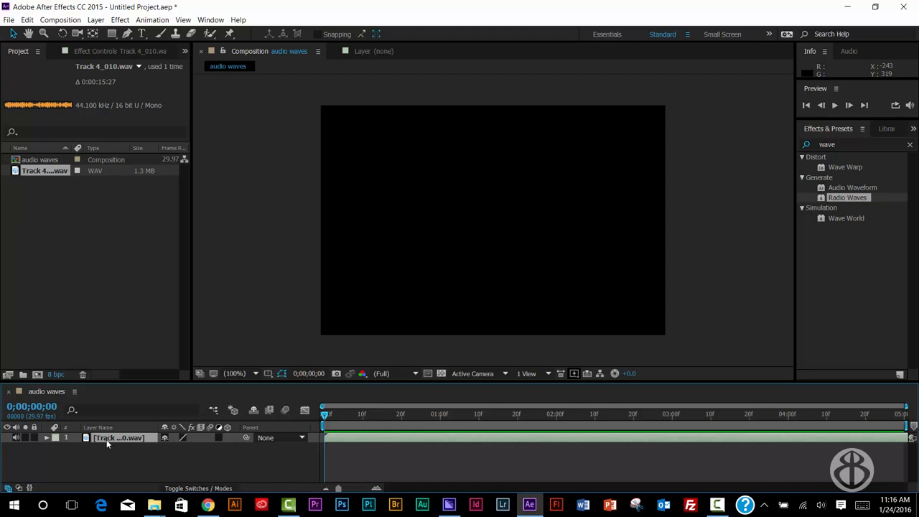
Step: Convert the audio of the Track 4_010.wav layer to keyframes with the Keyframe Assistant
right_click(107, 438)
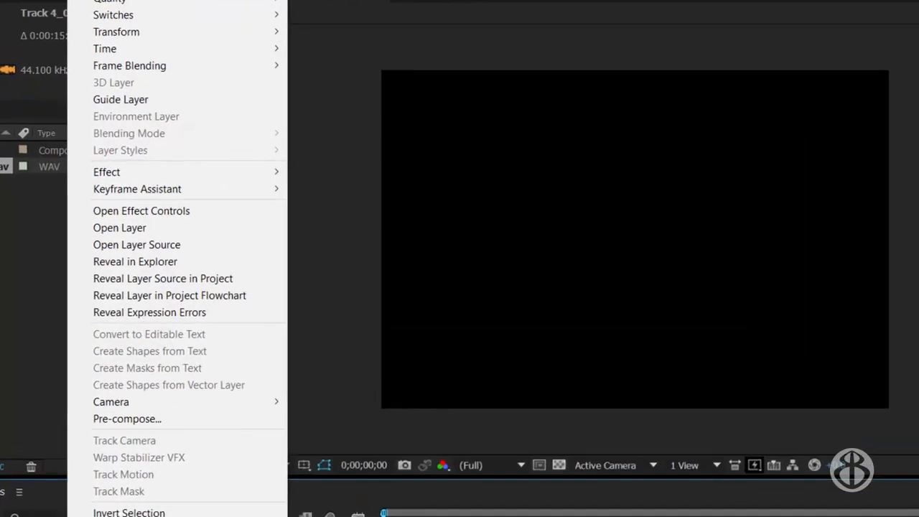
mouse_move(133, 202)
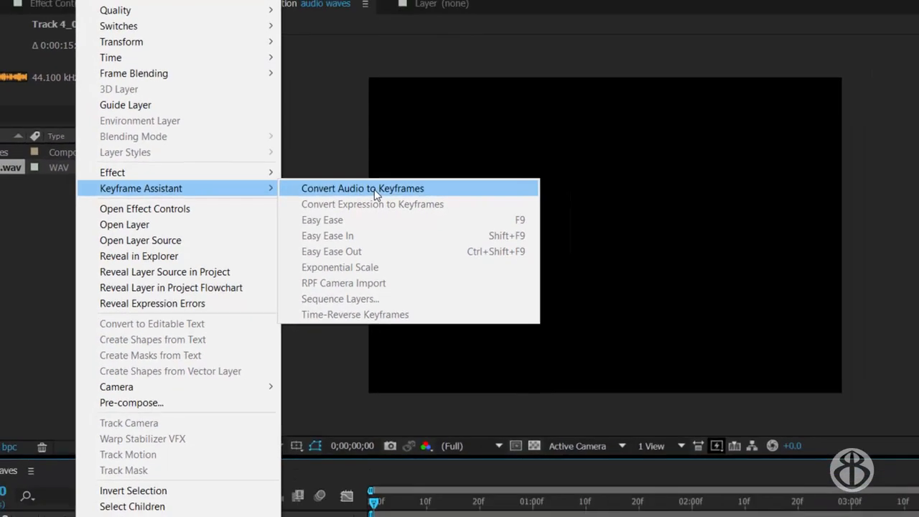
click(425, 191)
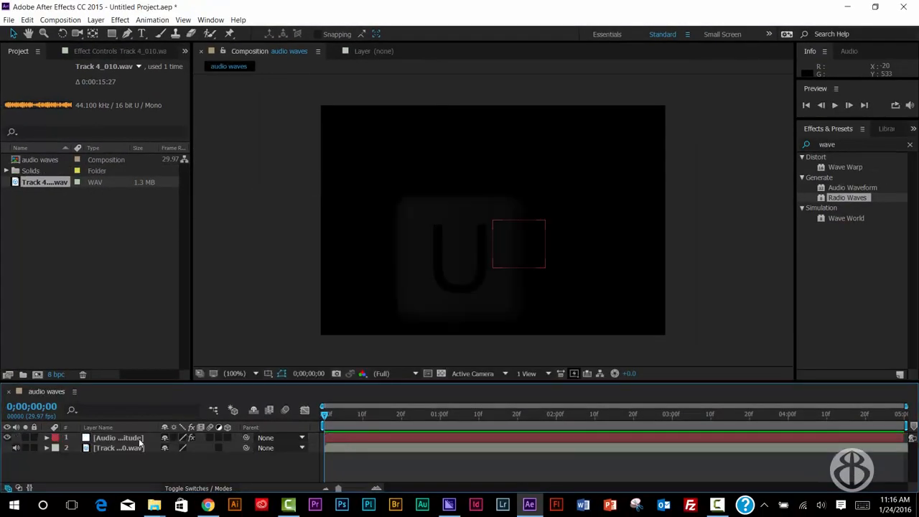
Step: Reveal the Audio Amplitude layer's keyframes, examine the channel sliders along the timeline, and collapse them again
click(151, 439)
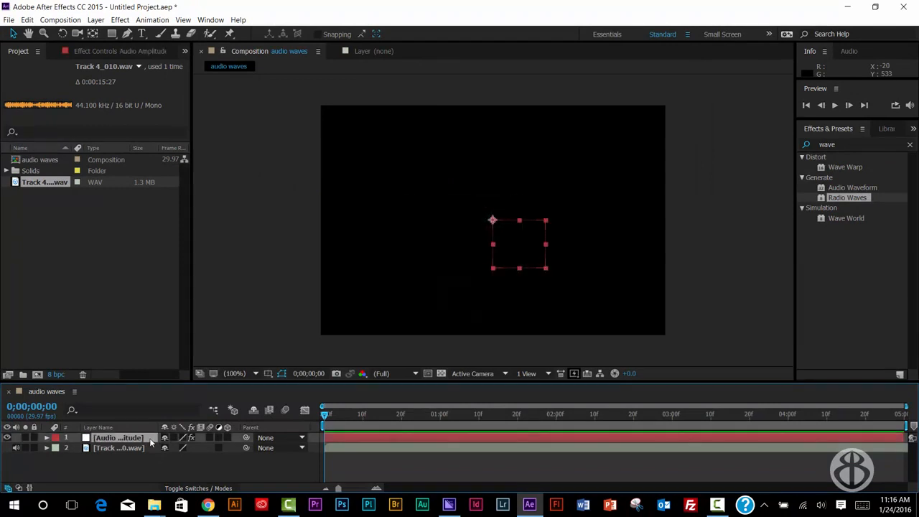
key(u)
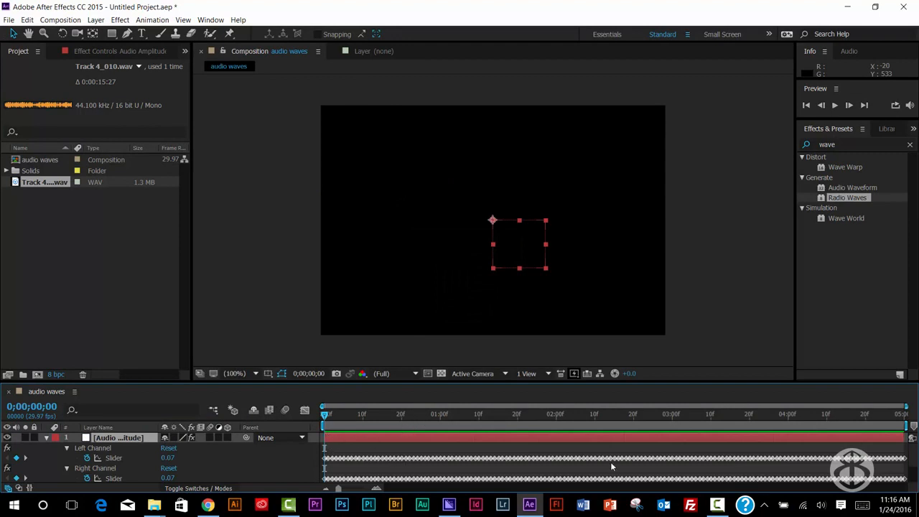
drag(328, 425, 307, 415)
mouse_move(906, 407)
mouse_down()
mouse_move(512, 407)
mouse_move(906, 406)
mouse_up()
key(u)
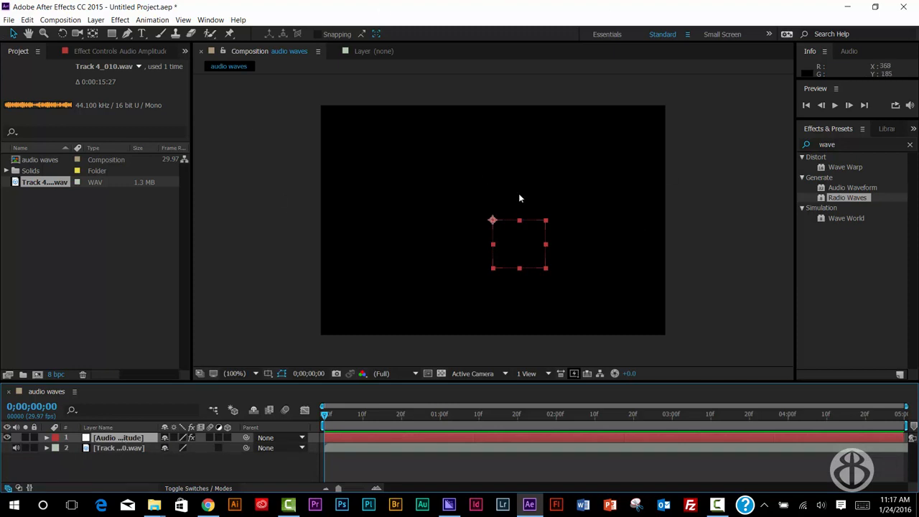
Step: Create a yellow 720 x 480 px solid layer named "wave"
click(95, 21)
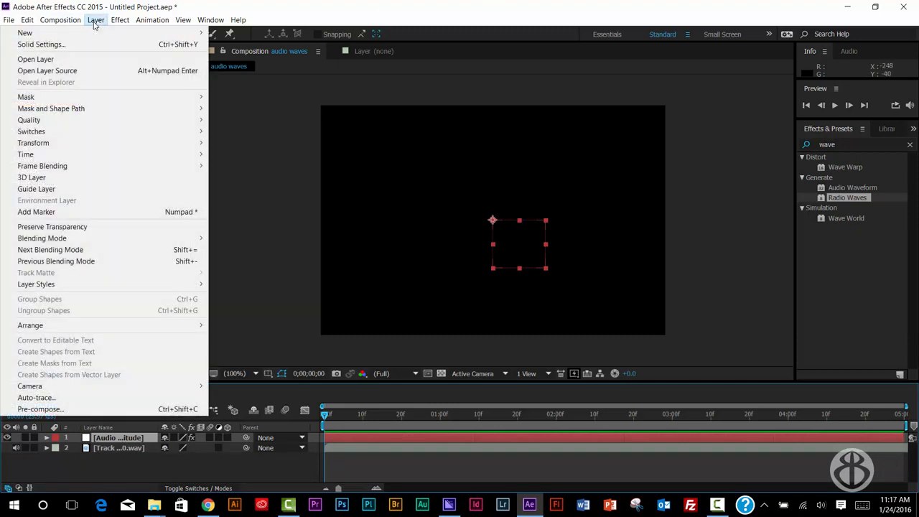
mouse_move(97, 34)
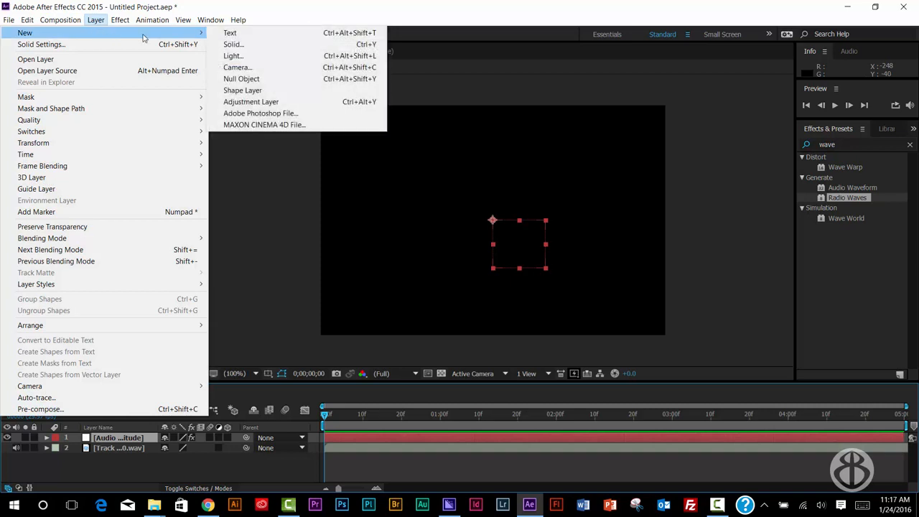
click(233, 45)
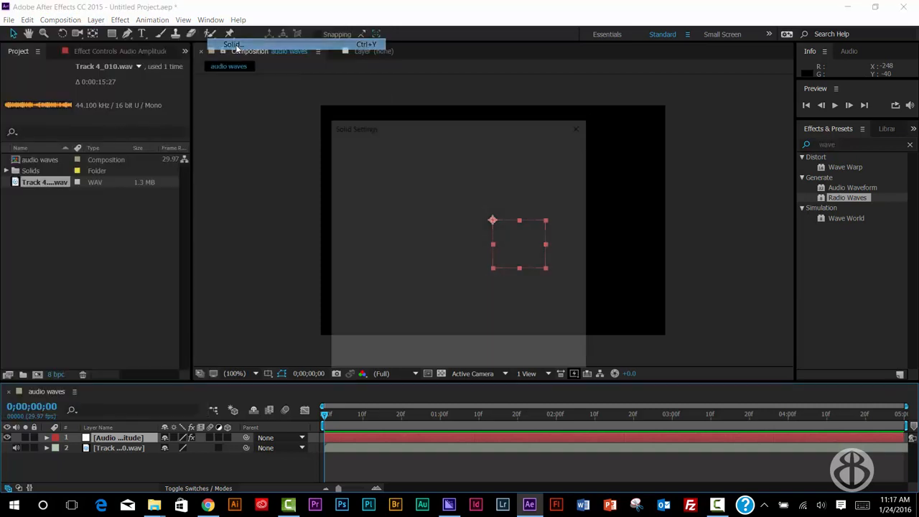
text(wave)
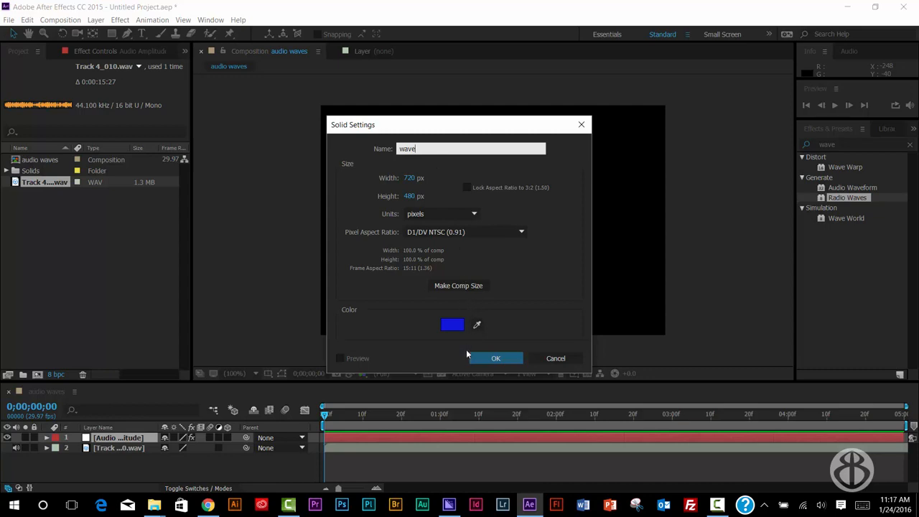
click(496, 359)
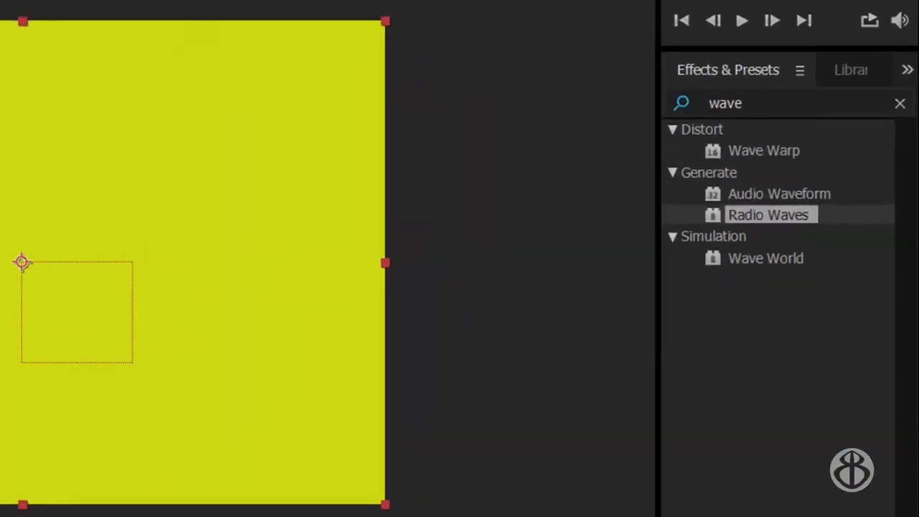
Step: Find the Radio Waves effect, apply it to the wave solid, and preview the resulting animation
click(899, 103)
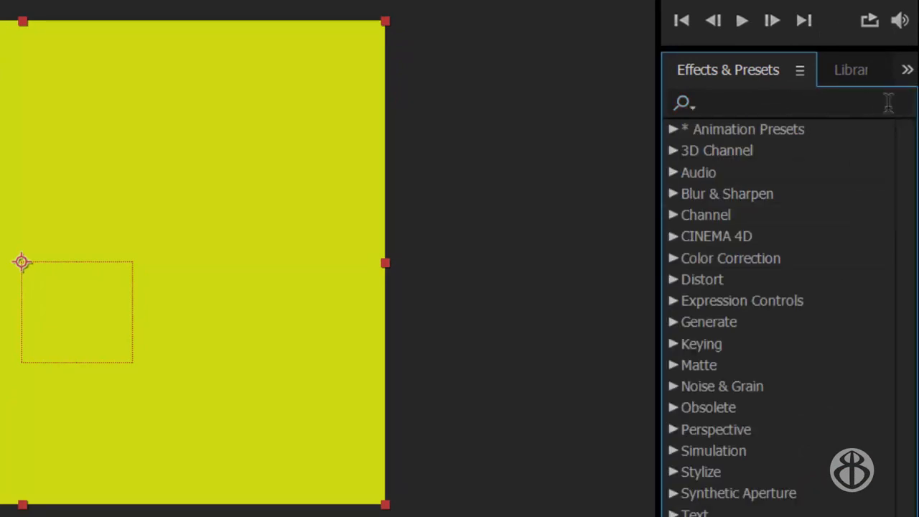
click(729, 103)
text(wave)
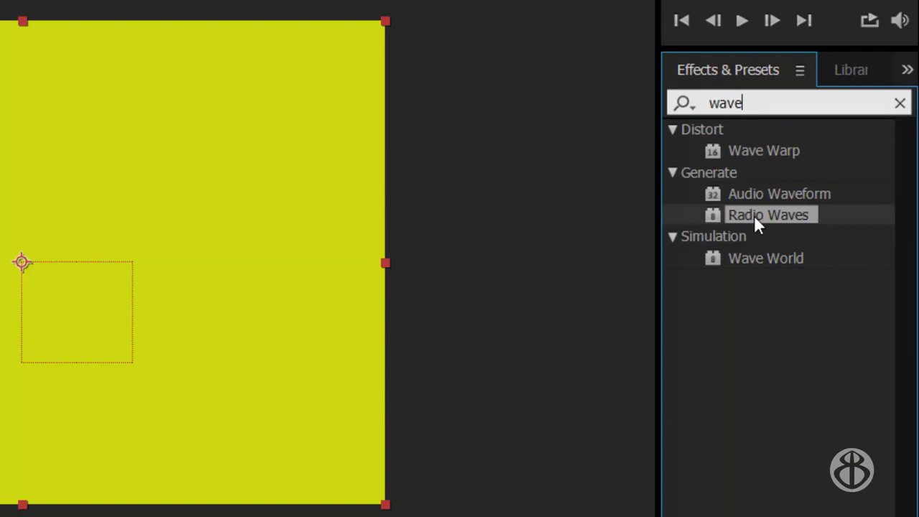
drag(754, 214, 92, 228)
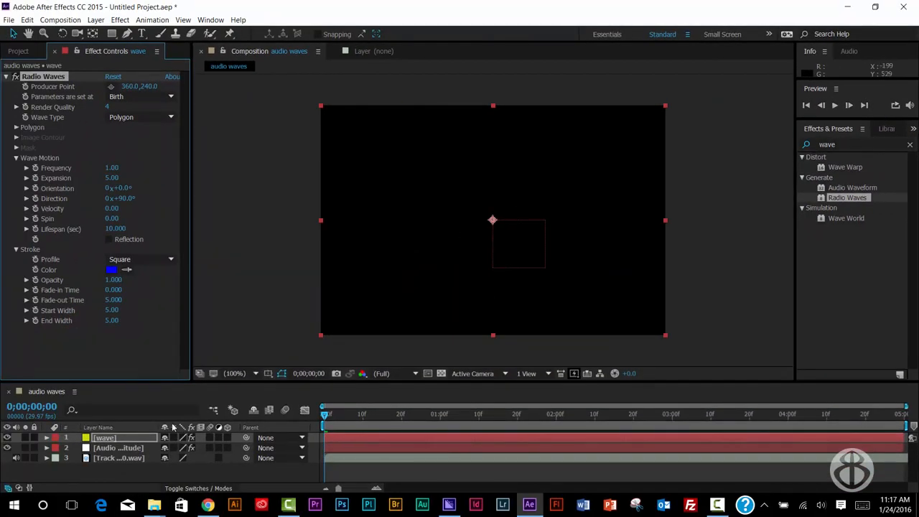
key(space)
mouse_move(485, 437)
mouse_down()
mouse_move(588, 439)
mouse_move(489, 439)
mouse_up()
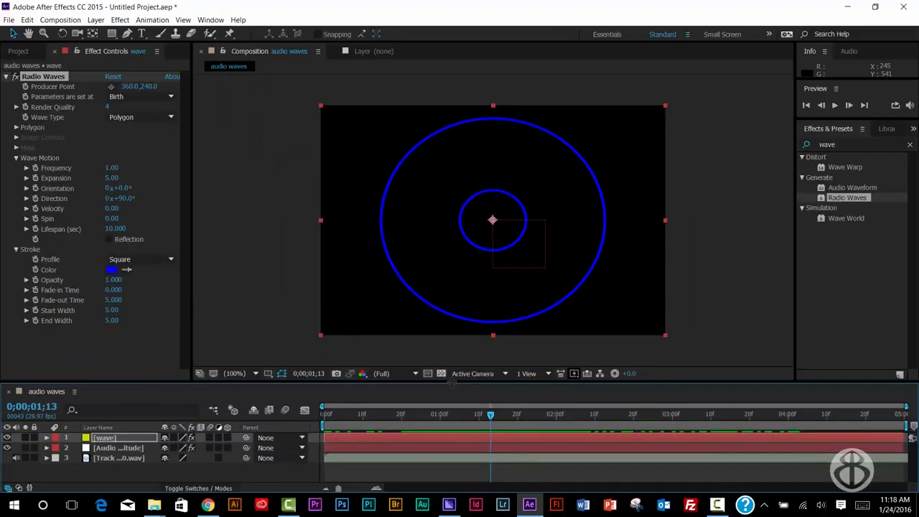
Step: Enlarge the timeline area and expand the wave layer's Radio Waves effect down to its Wave Motion properties
drag(452, 361, 462, 133)
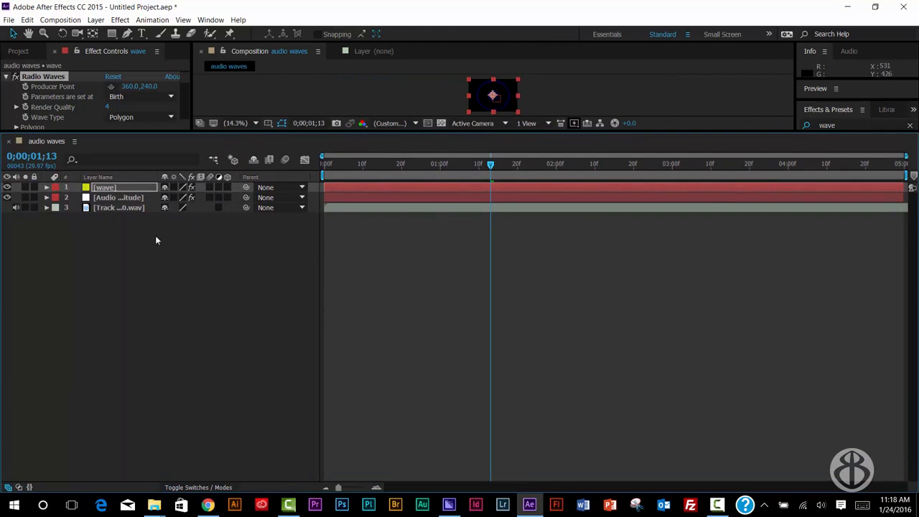
click(127, 187)
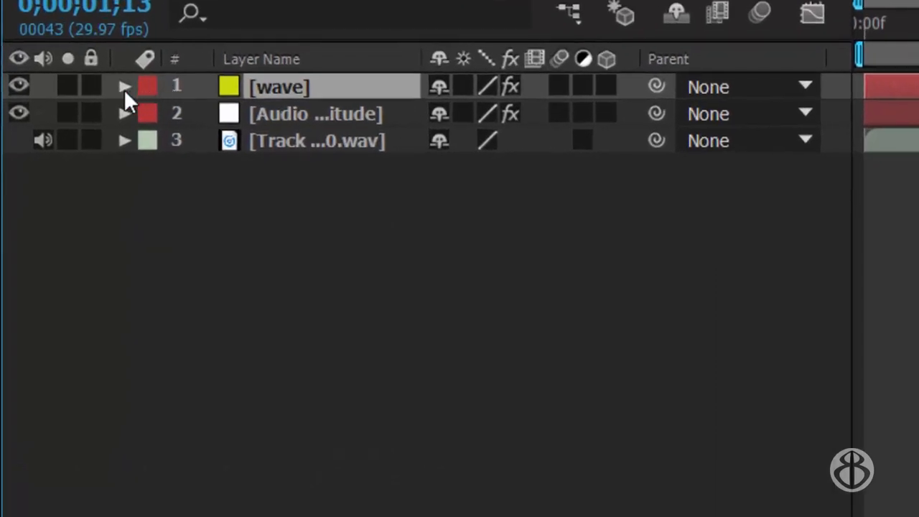
click(124, 86)
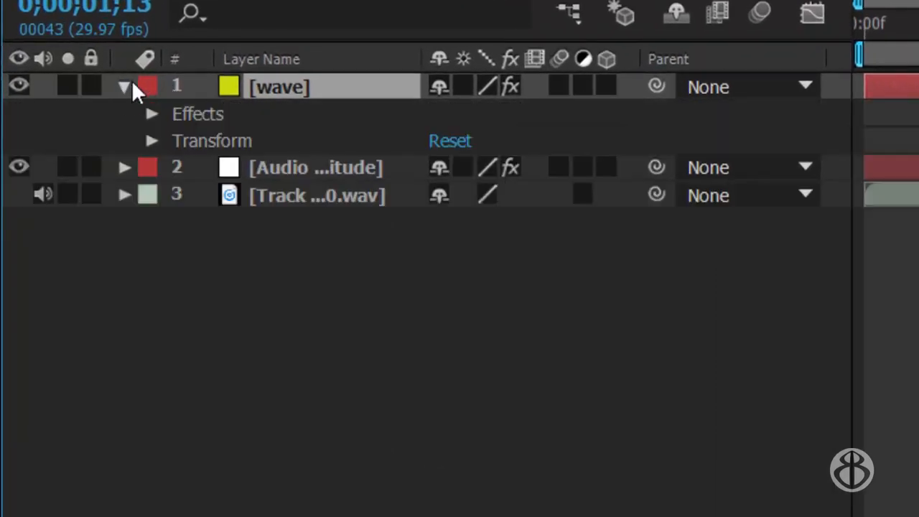
click(152, 113)
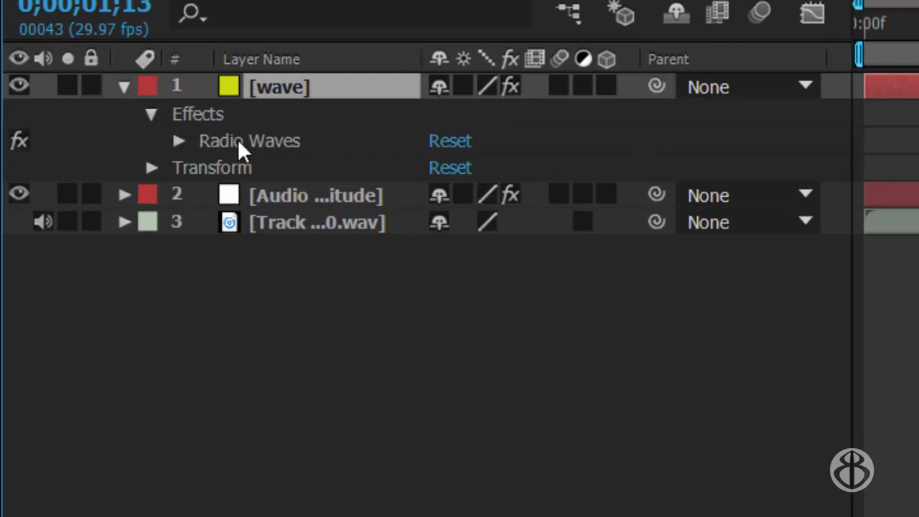
click(178, 141)
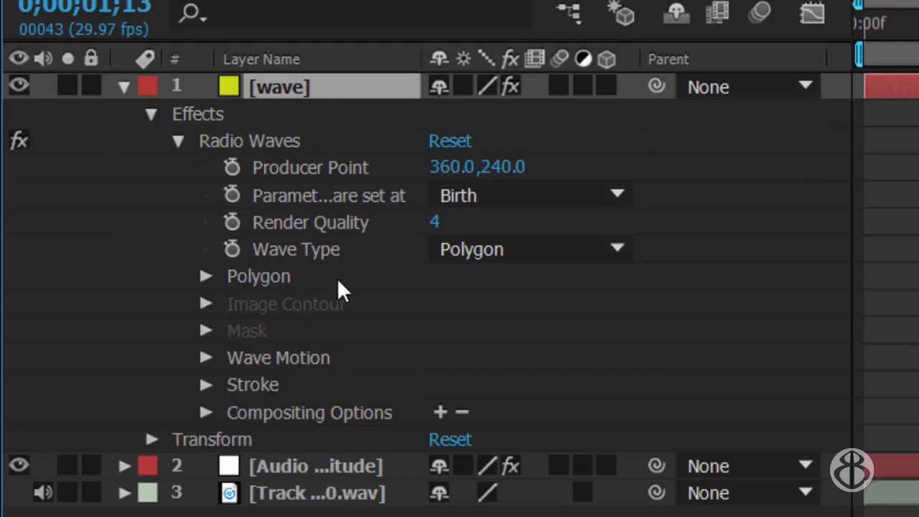
click(207, 357)
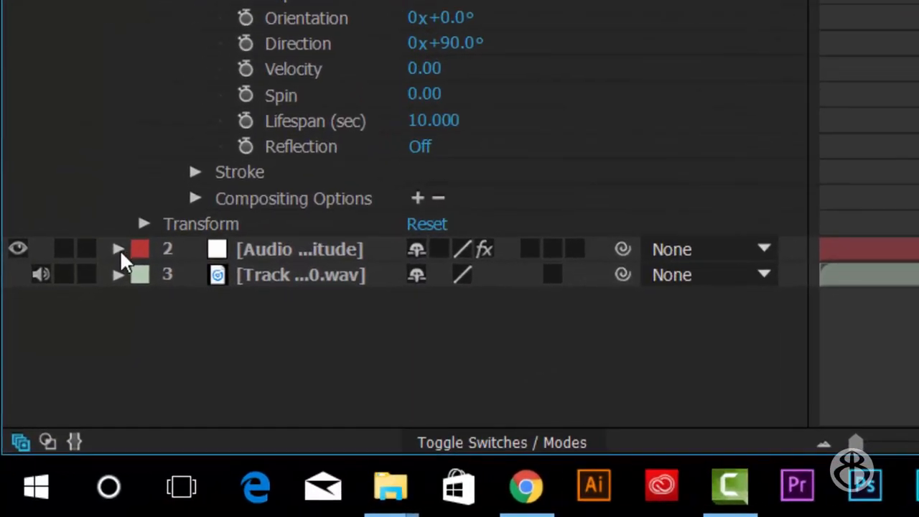
Step: Delete the Left Channel and Right Channel effects from the Audio Amplitude layer, keeping only Both Channels
click(117, 249)
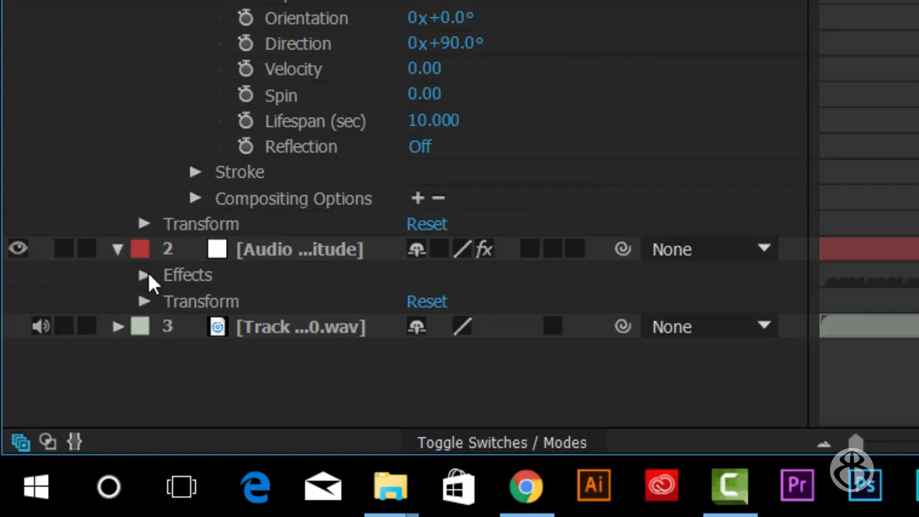
click(144, 276)
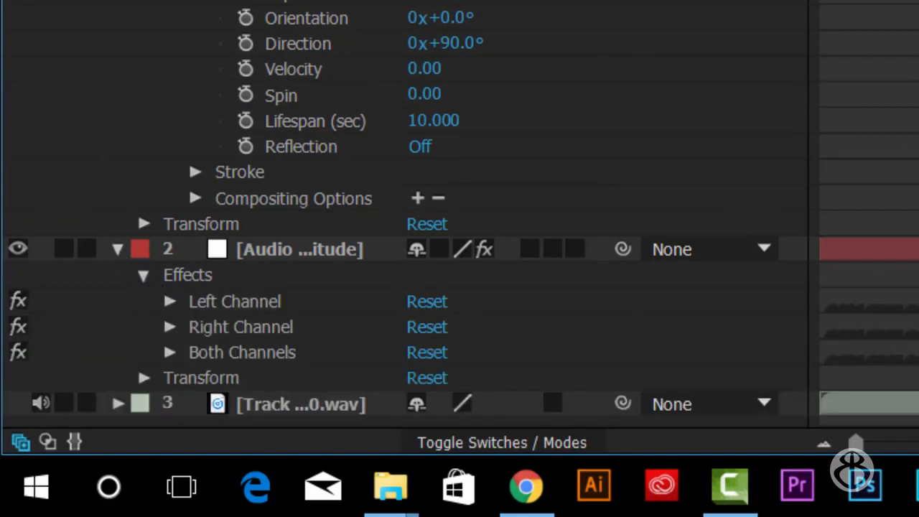
click(306, 256)
click(256, 301)
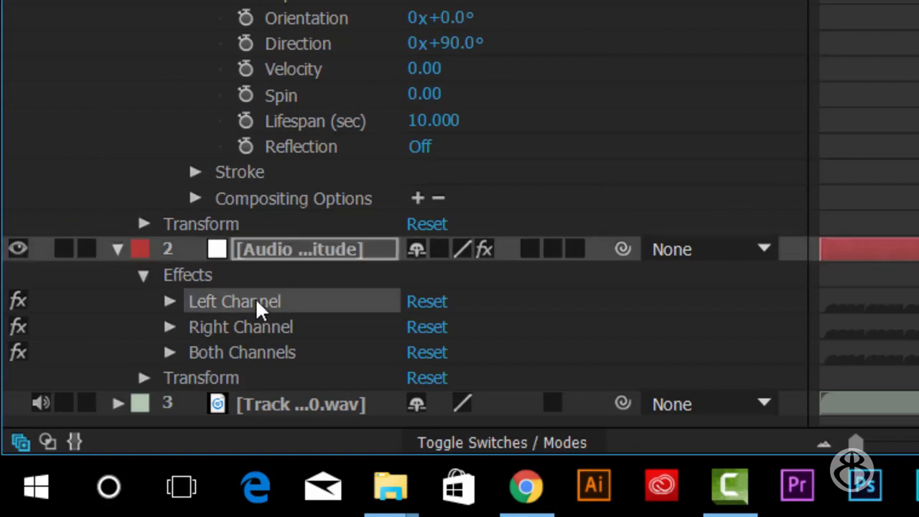
click(245, 329)
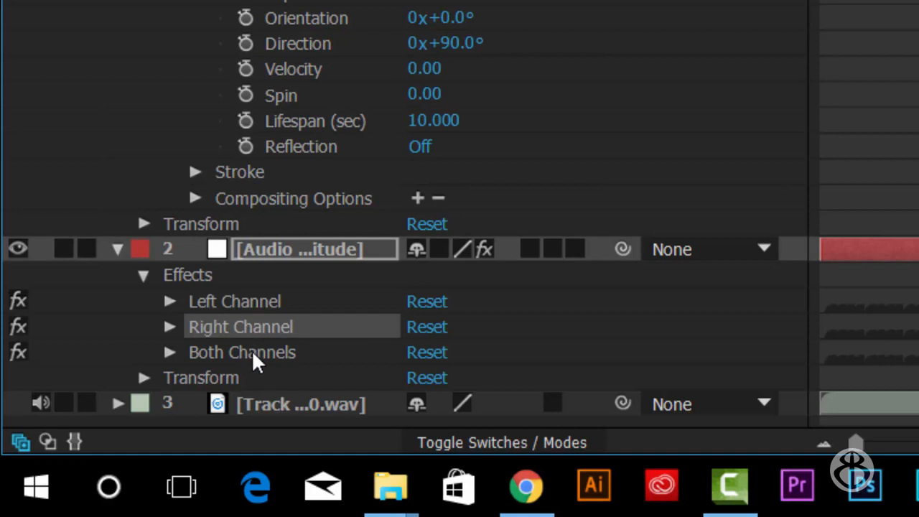
click(255, 351)
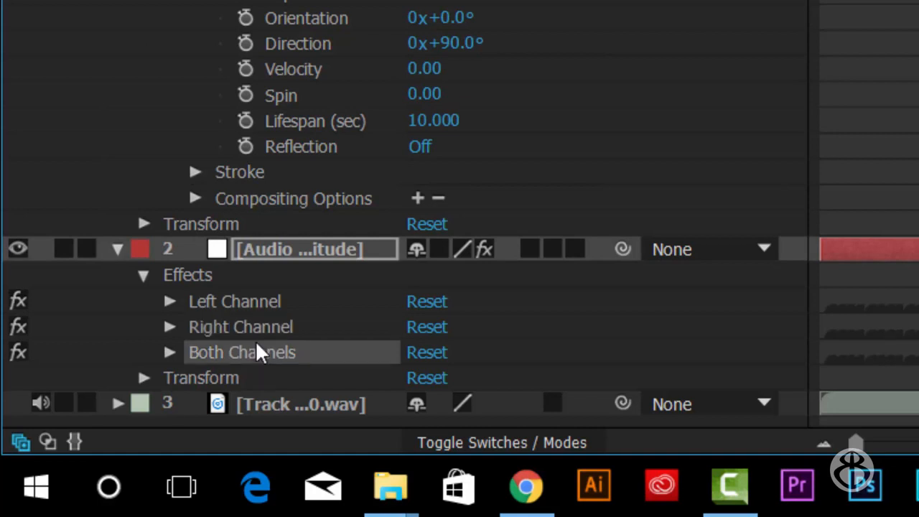
click(245, 303)
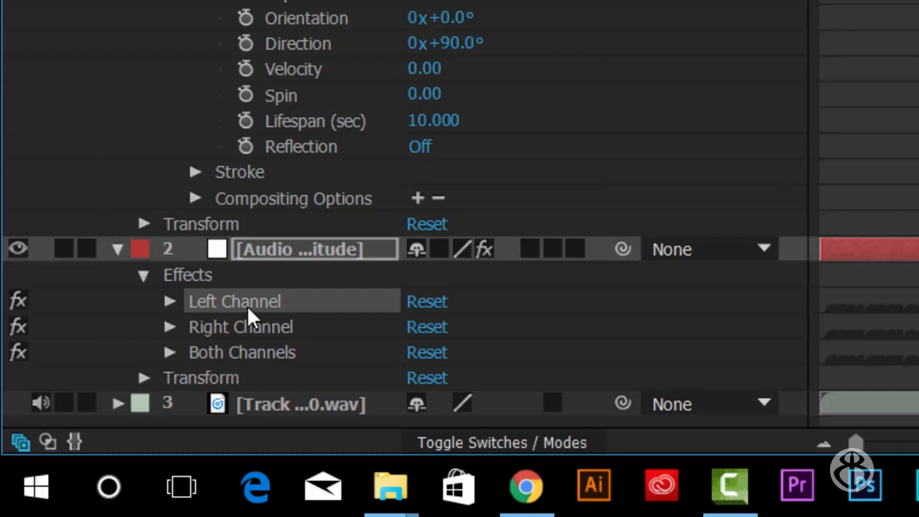
key(Delete)
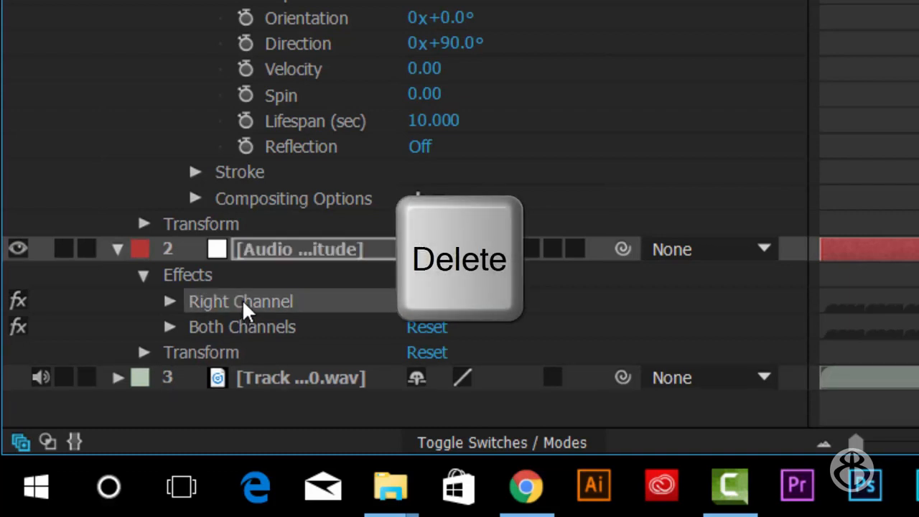
key(Delete)
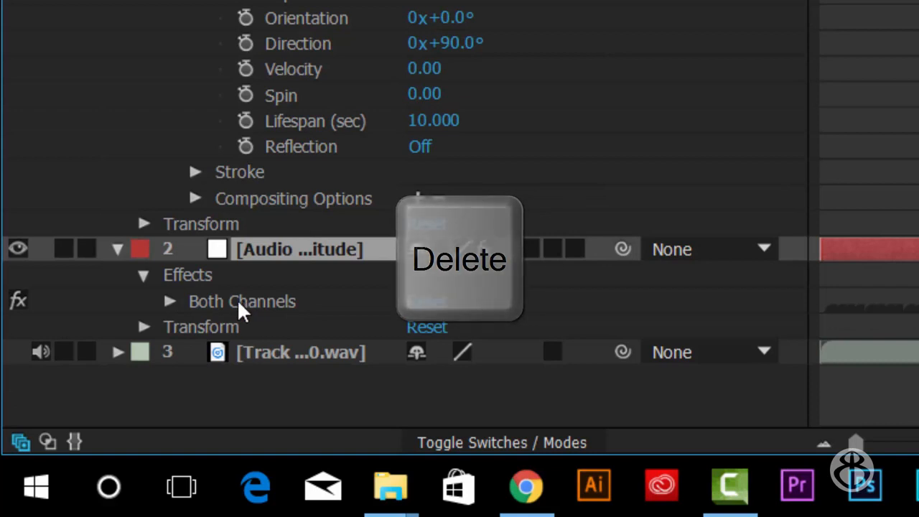
Step: Add an expression to the wave layer's Radio Waves Frequency that links it to the Audio Amplitude layer's Both Channels Slider
click(169, 302)
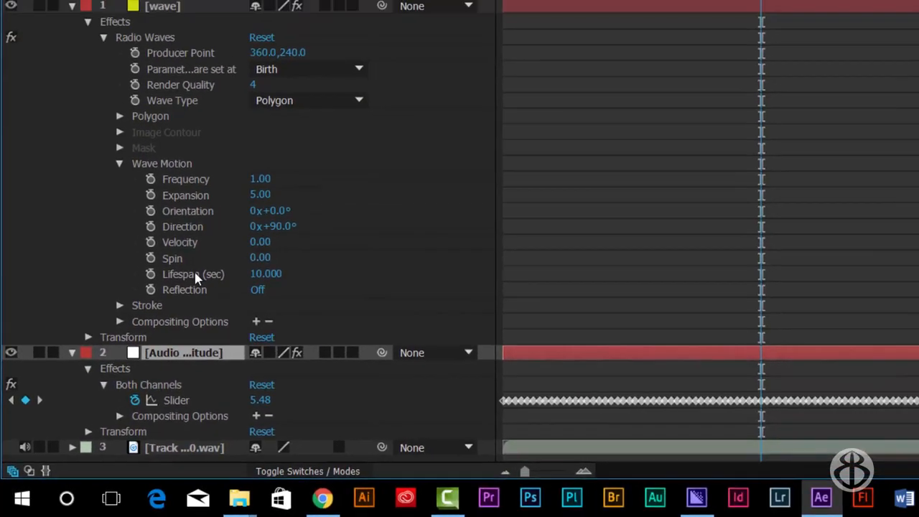
click(201, 184)
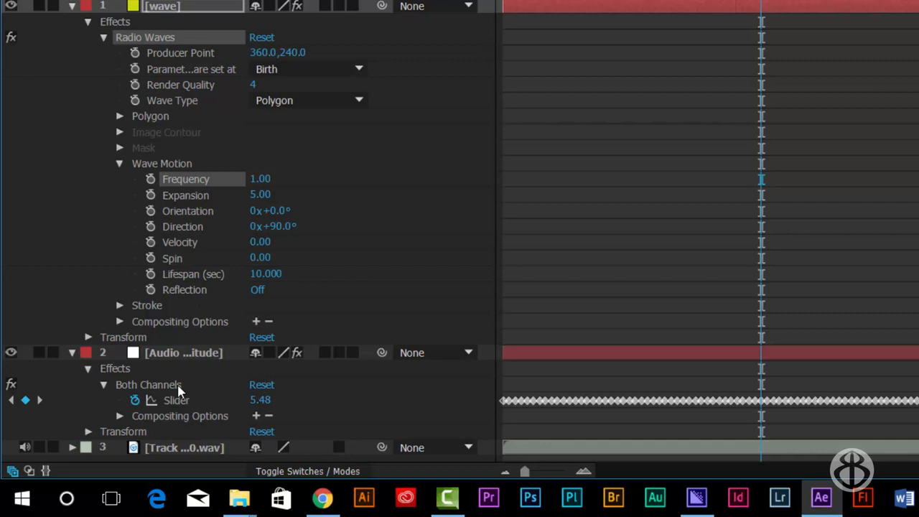
key(alt)
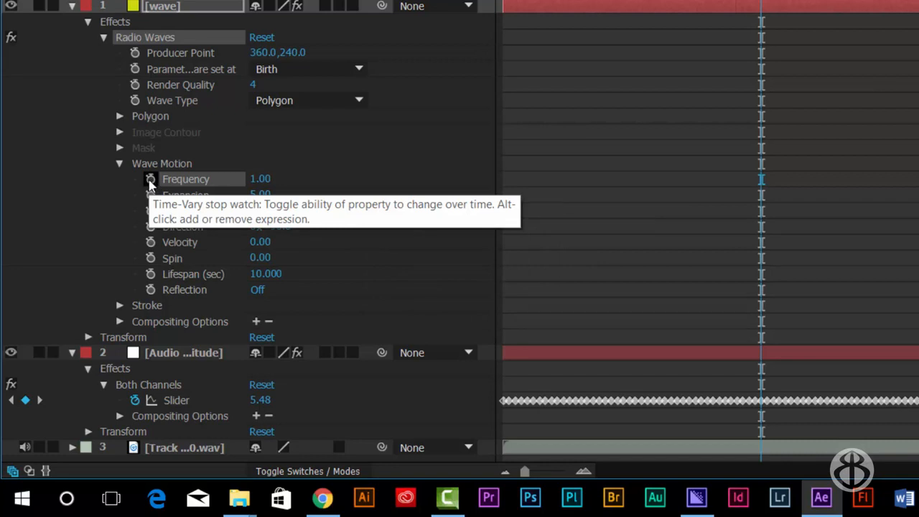
alt+click(150, 181)
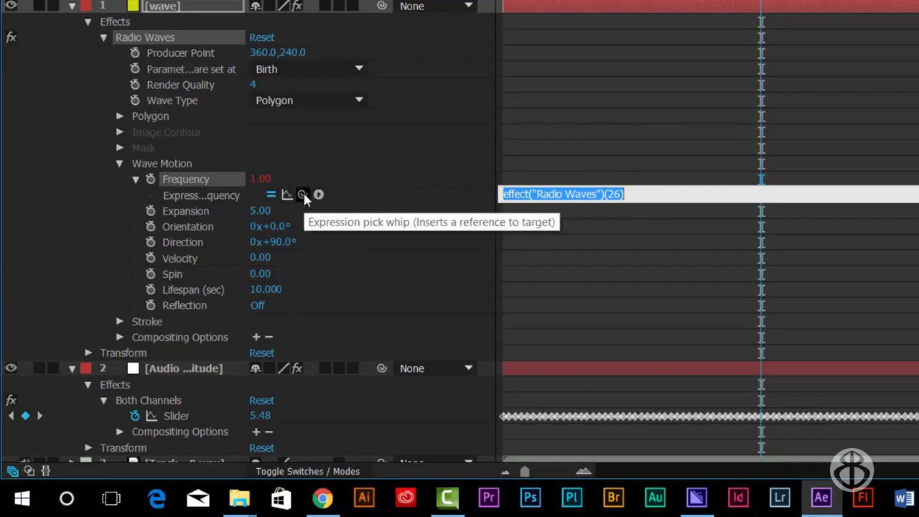
mouse_move(304, 195)
mouse_down()
mouse_move(314, 219)
mouse_move(465, 280)
mouse_move(271, 267)
mouse_move(182, 306)
mouse_move(316, 369)
mouse_move(356, 253)
mouse_move(303, 306)
mouse_move(352, 233)
mouse_move(195, 201)
mouse_move(215, 199)
mouse_move(337, 288)
mouse_move(188, 388)
mouse_move(176, 423)
mouse_up()
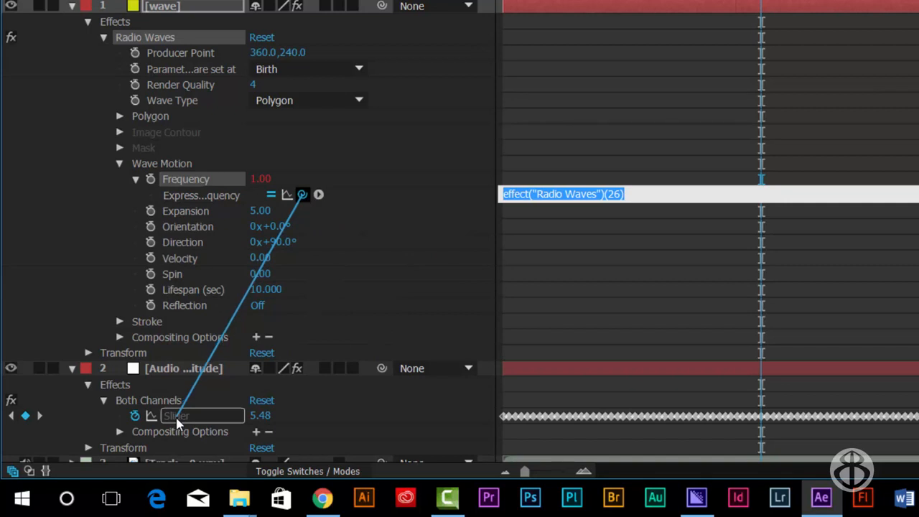
mouse_move(177, 419)
mouse_down()
mouse_move(324, 162)
mouse_move(178, 421)
mouse_up()
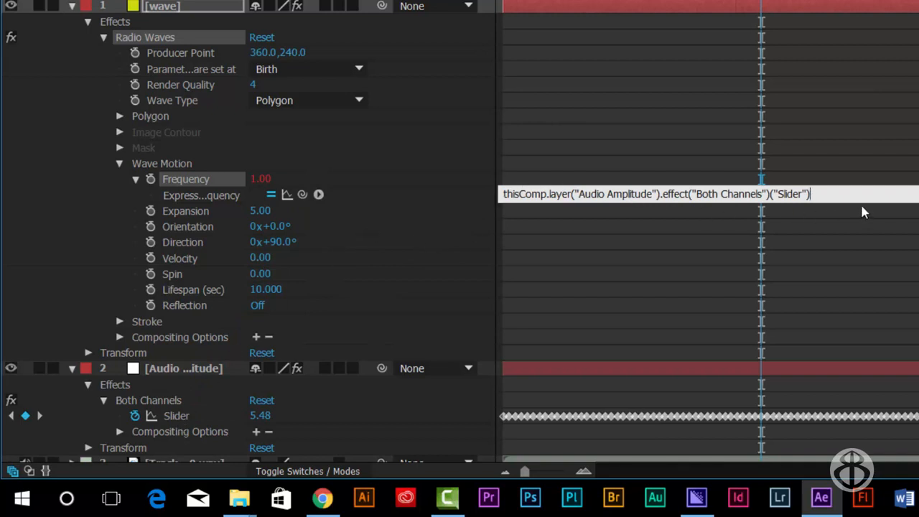
Step: Collapse both layers' properties, enlarge the composition view again, and preview the animation from the start
click(72, 368)
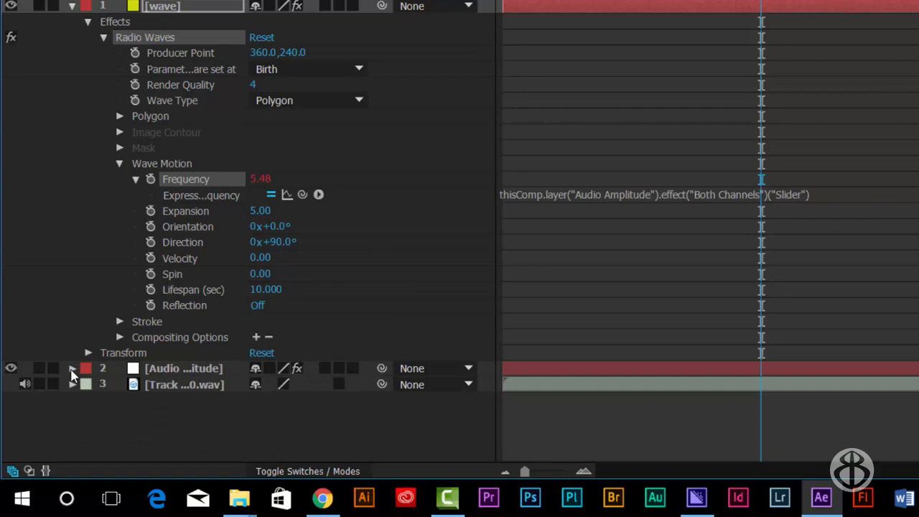
click(72, 7)
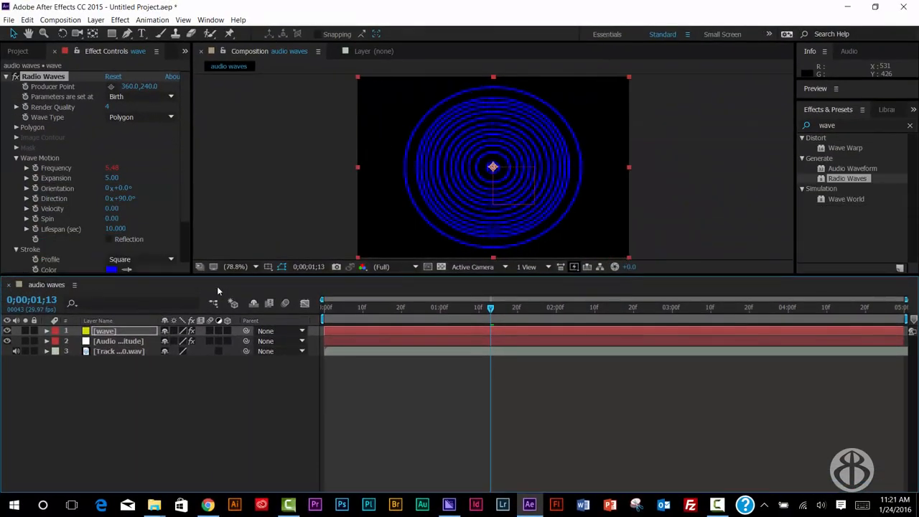
drag(217, 278, 214, 364)
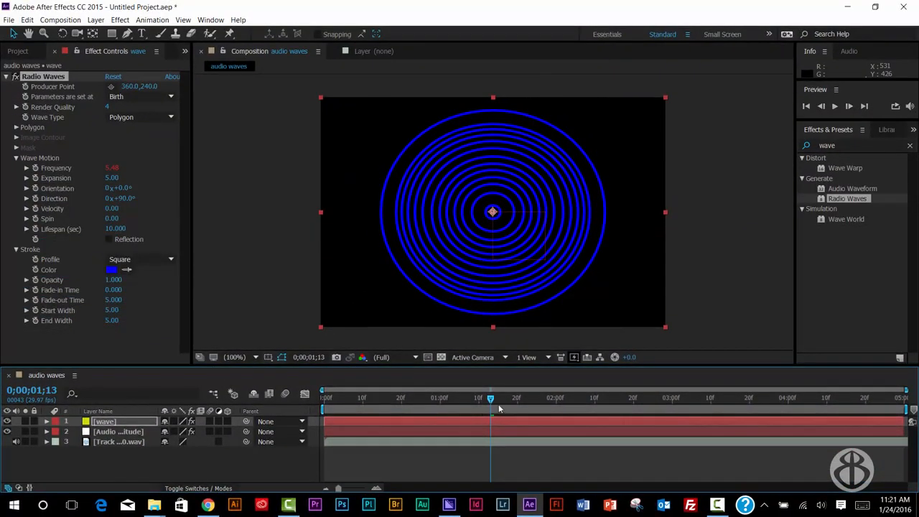
drag(491, 397, 294, 399)
key(space)
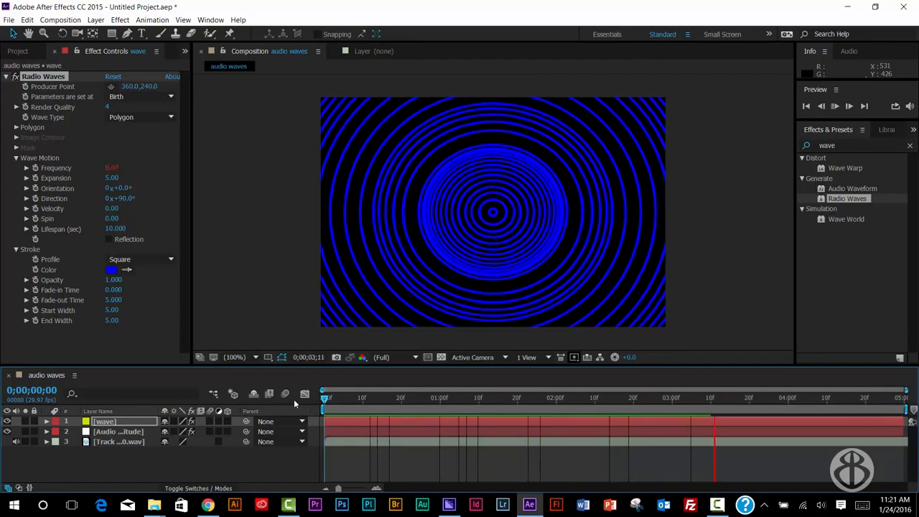
key(space)
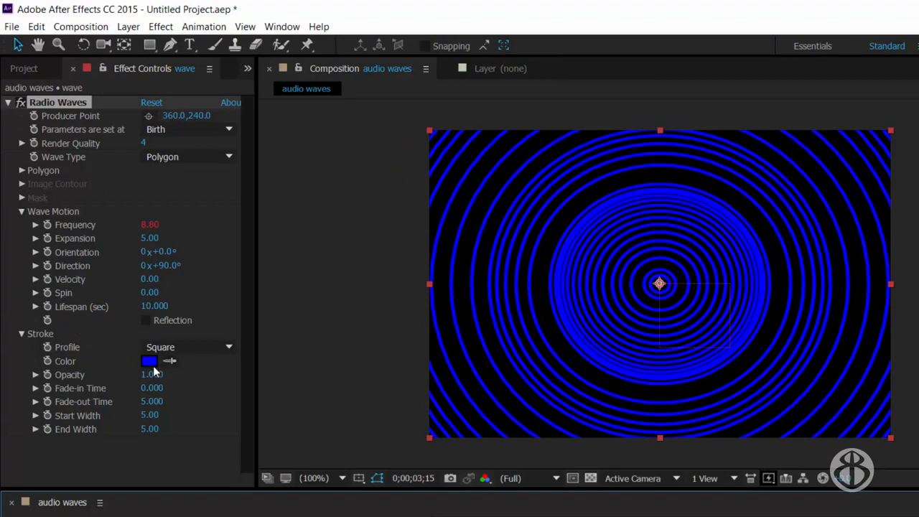
Step: Change the Radio Waves stroke color to lime green 9AFF00
click(150, 363)
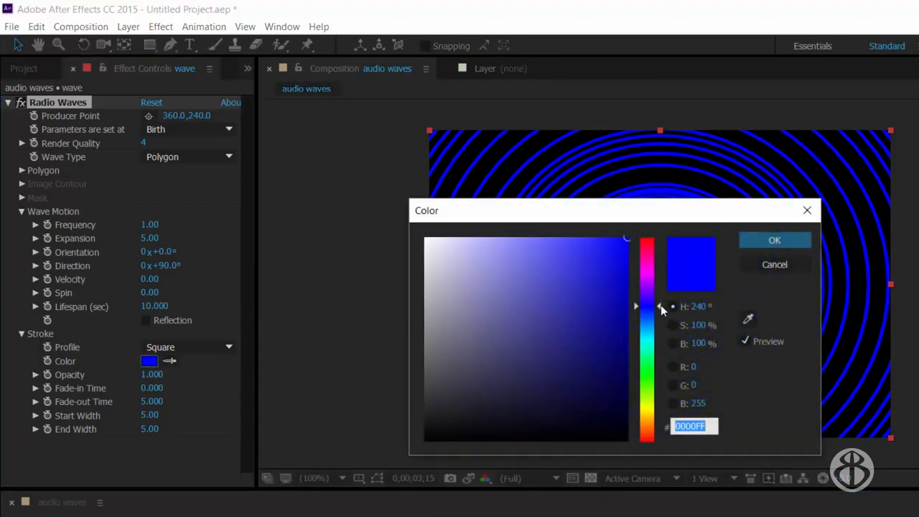
drag(660, 305, 662, 394)
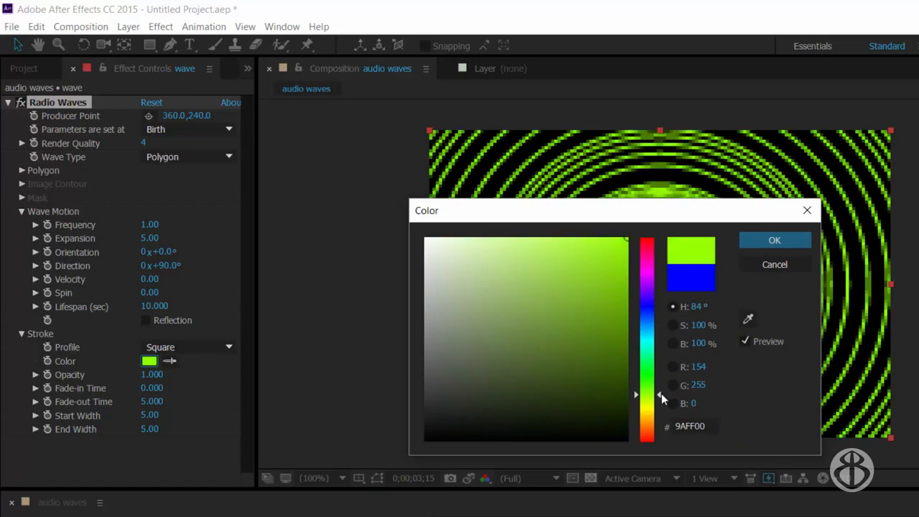
click(774, 242)
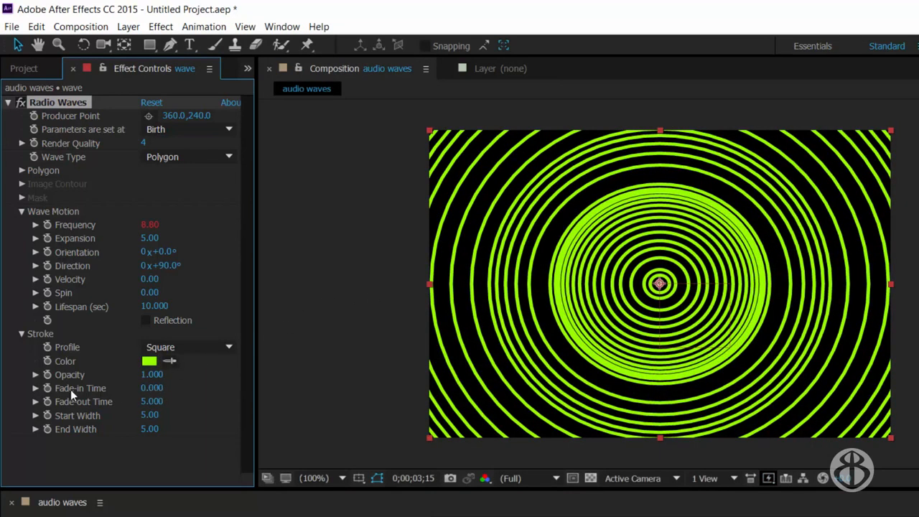
Step: Set the Radio Waves stroke's Fade-out Time to 1.875, End Width to 9.48 and Start Width to 3.83, and preview the animation
click(35, 401)
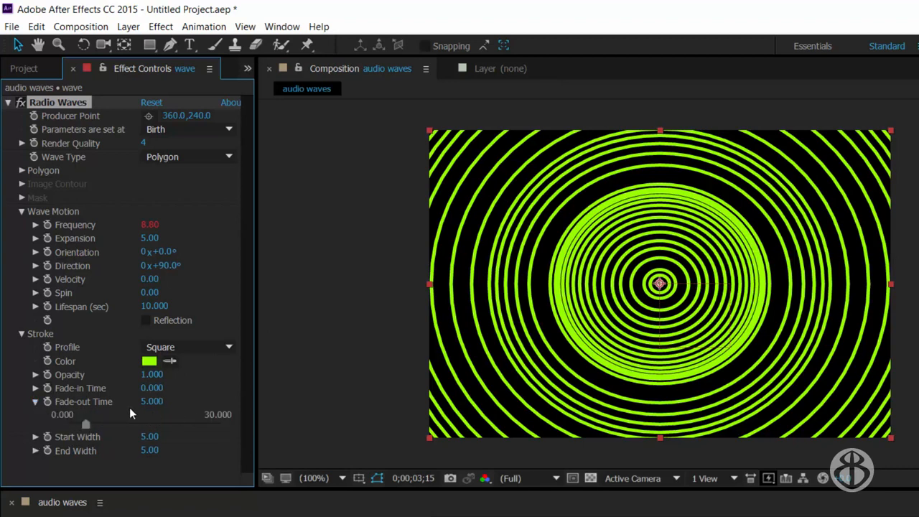
drag(87, 423, 68, 428)
click(35, 450)
drag(70, 473, 87, 477)
click(35, 437)
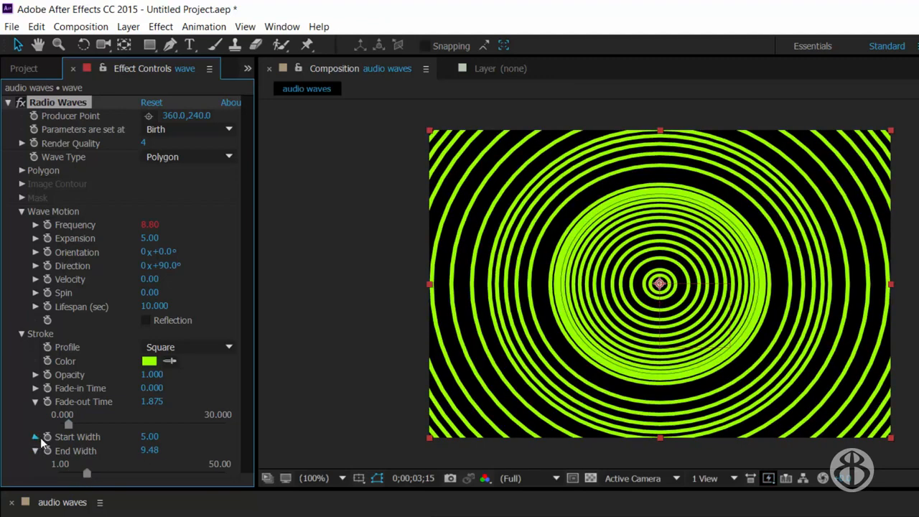
drag(73, 459, 69, 460)
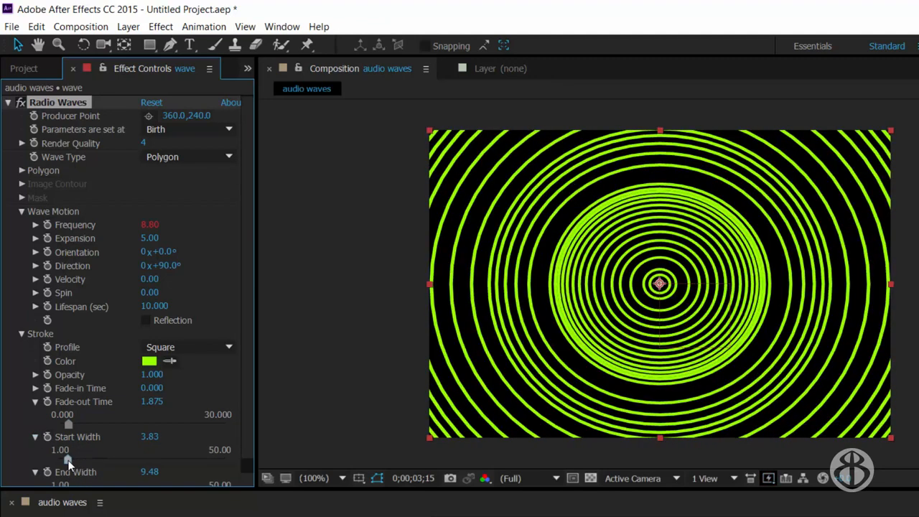
click(35, 437)
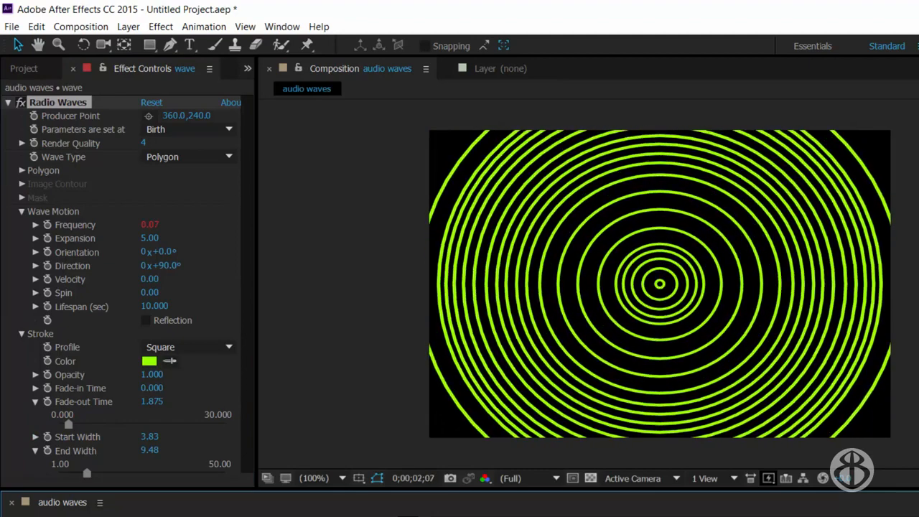
key(space)
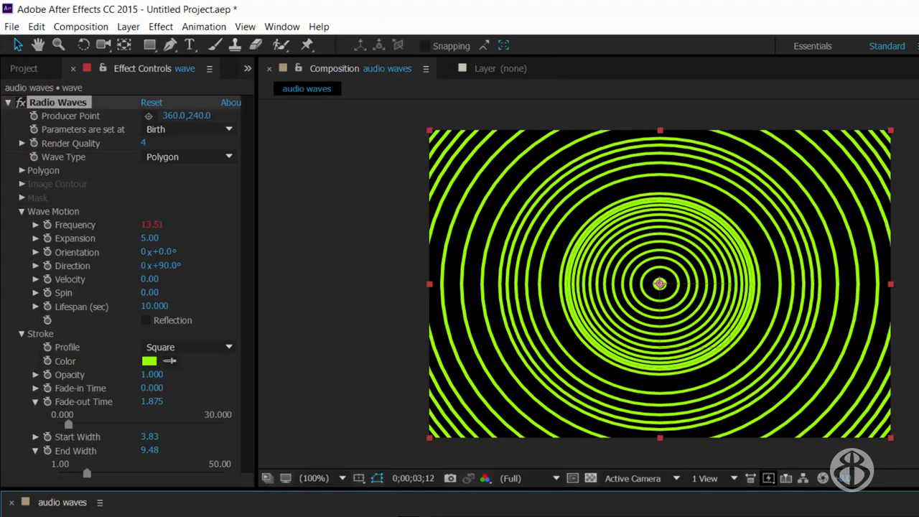
drag(646, 516, 481, 516)
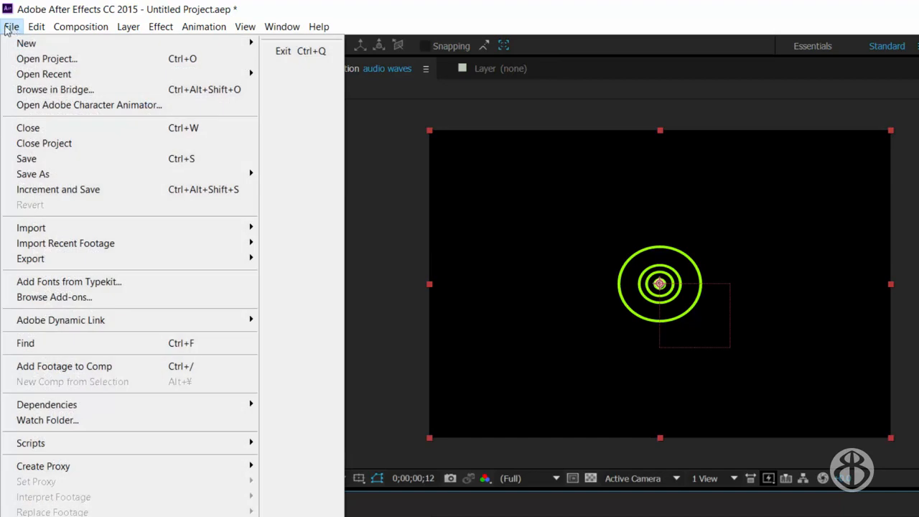
Step: Send the audio waves composition to the Adobe Media Encoder queue and open its output file location for editing
mouse_move(43, 260)
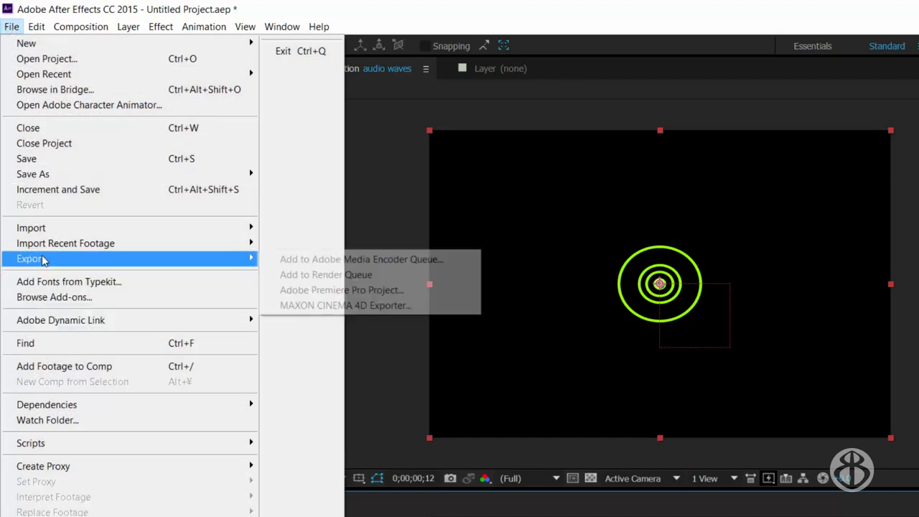
click(359, 266)
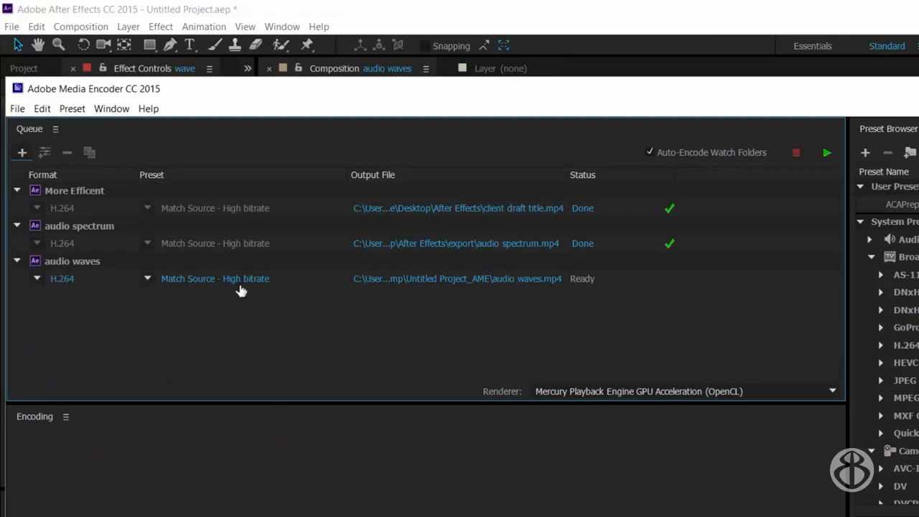
click(497, 282)
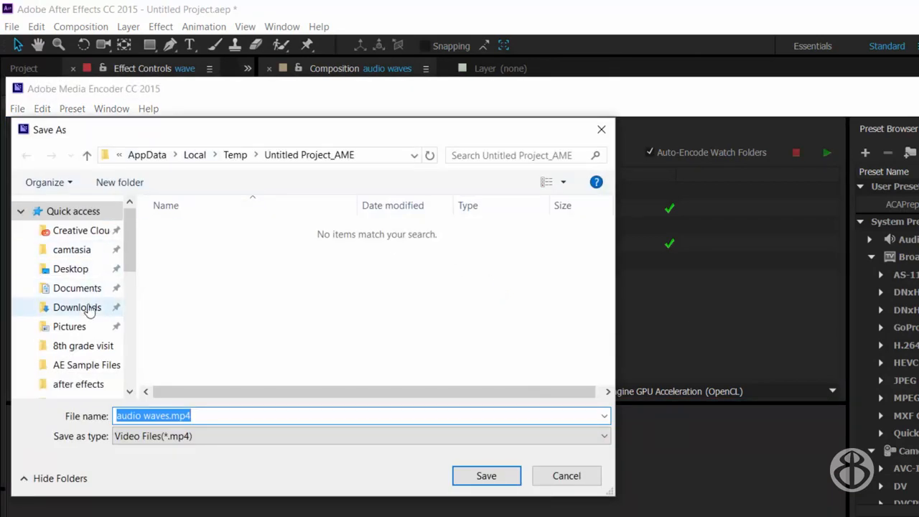
scroll(129, 271, down, 1)
scroll(129, 272, down, 3)
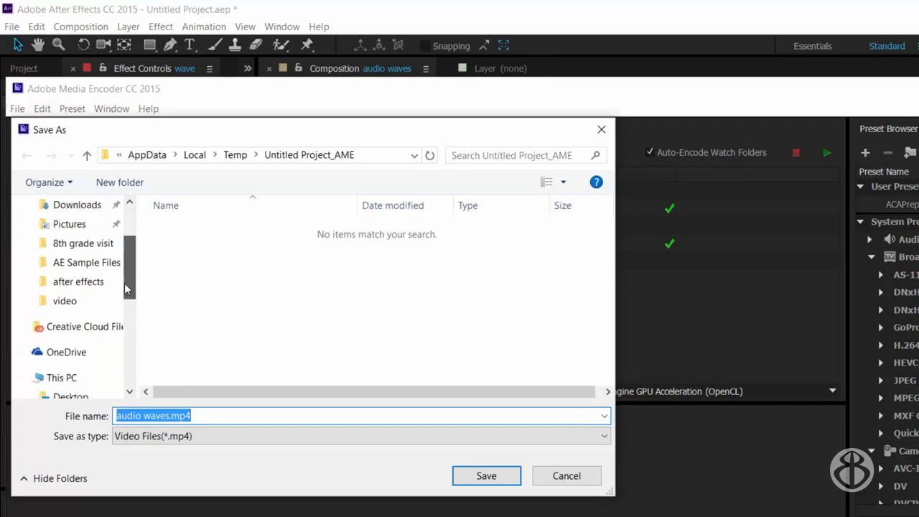
click(94, 284)
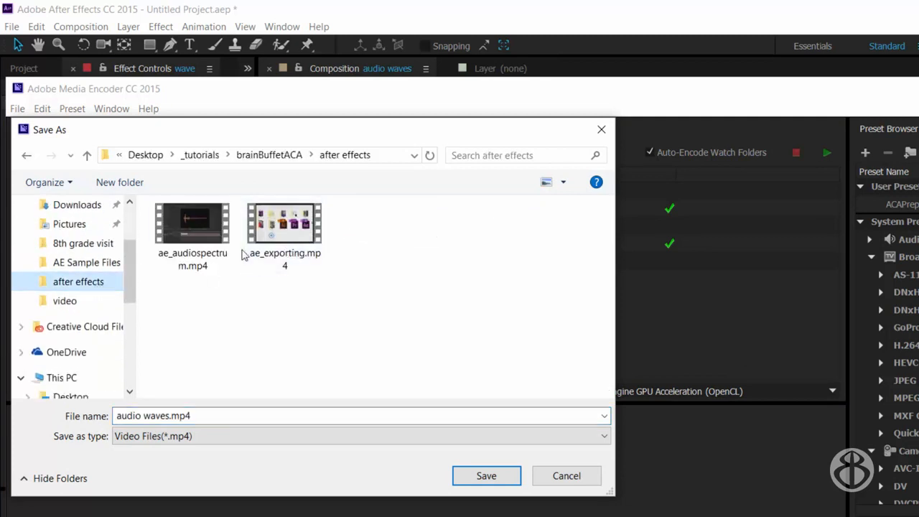
drag(127, 287, 133, 371)
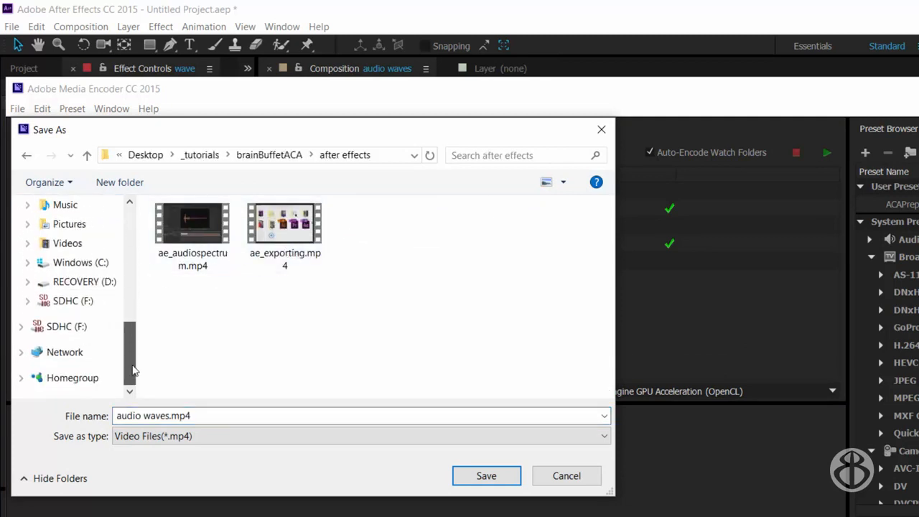
scroll(79, 302, up, 5)
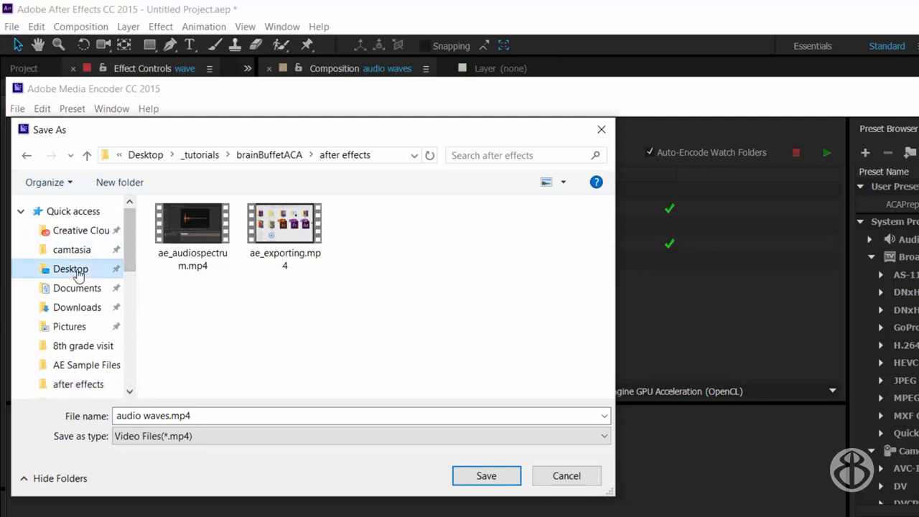
Step: Set the output to audio waves.mp4 in the export folder of the desktop's After Effects folder, and start encoding the queue
click(74, 270)
double_click(469, 267)
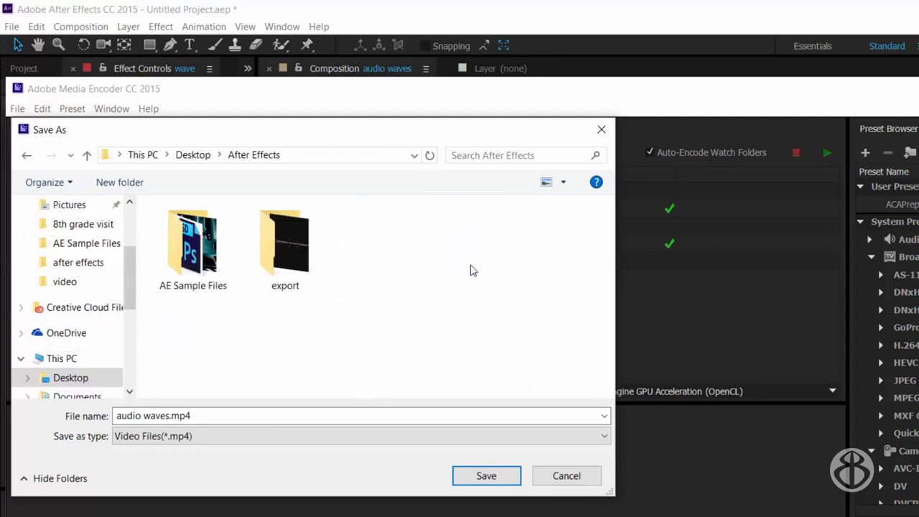
double_click(285, 246)
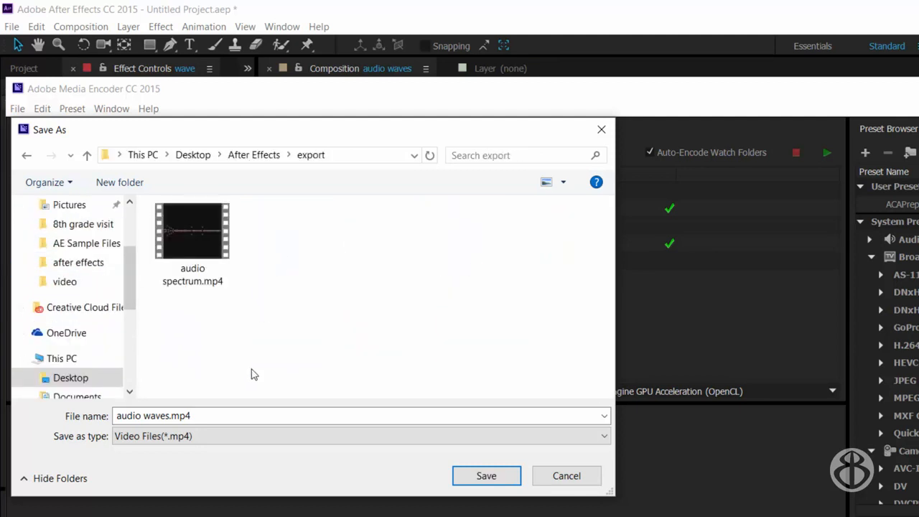
click(486, 477)
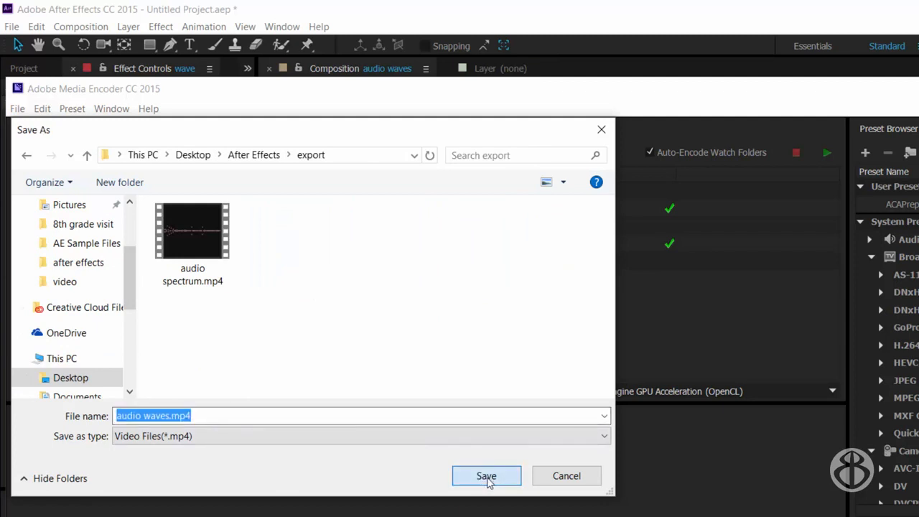
click(824, 153)
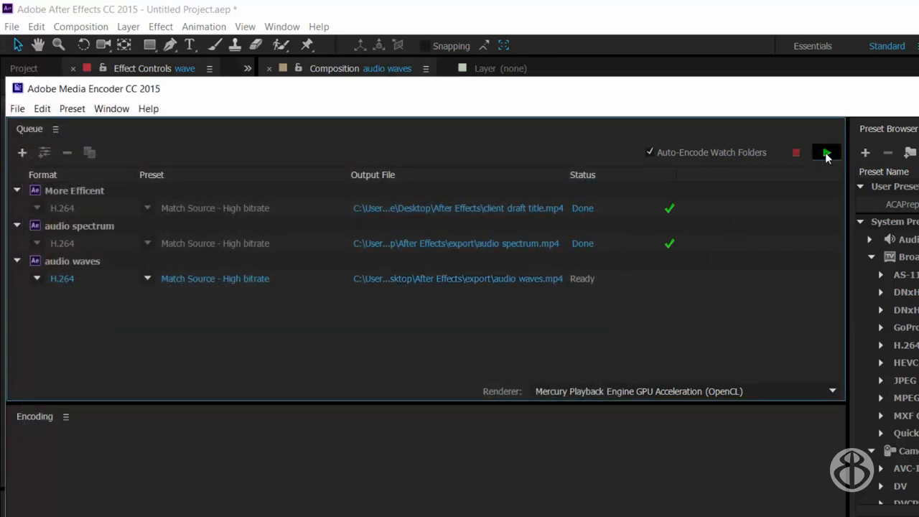